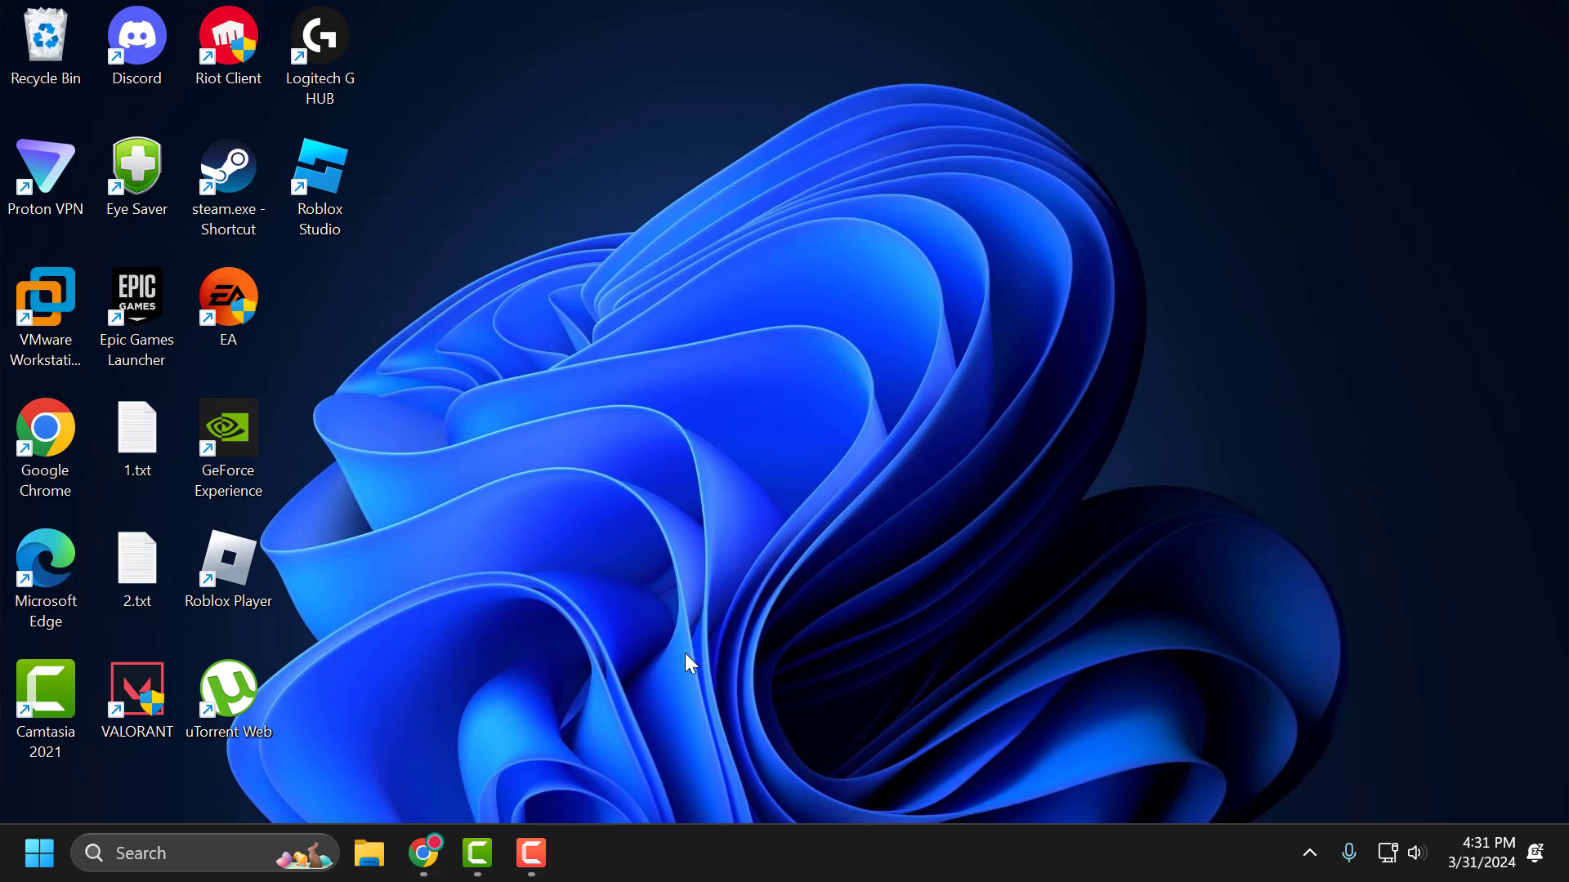
Go to Settings > About Chrome and confirm Chrome is up to date at 123.0.6312.86
{"action": "left_click", "coordinate": [424, 854]}
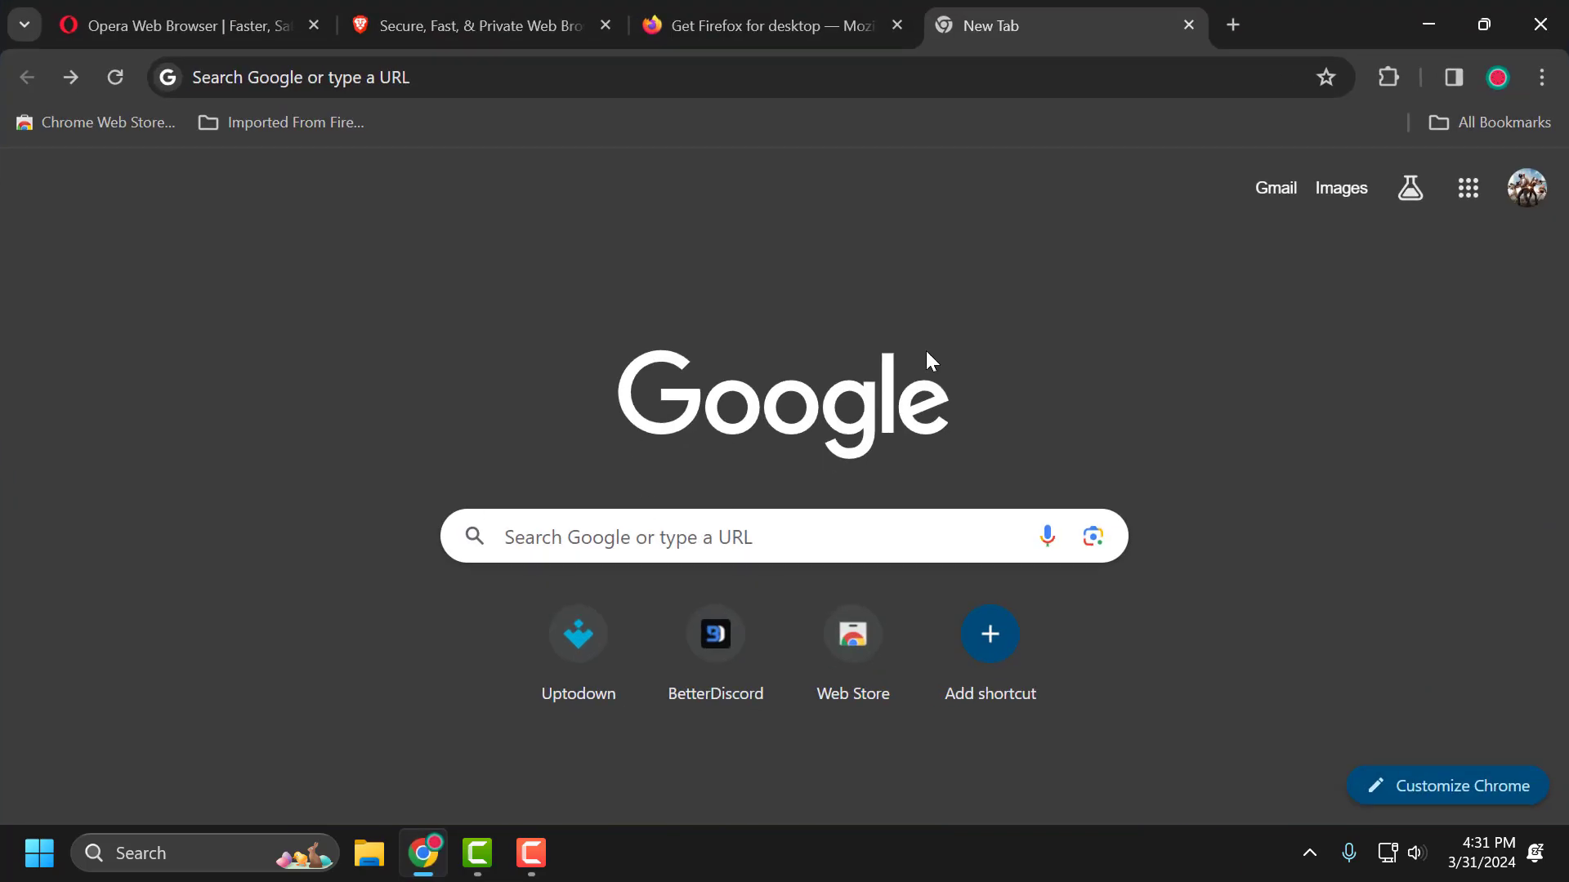
{"action": "left_click", "coordinate": [1541, 76]}
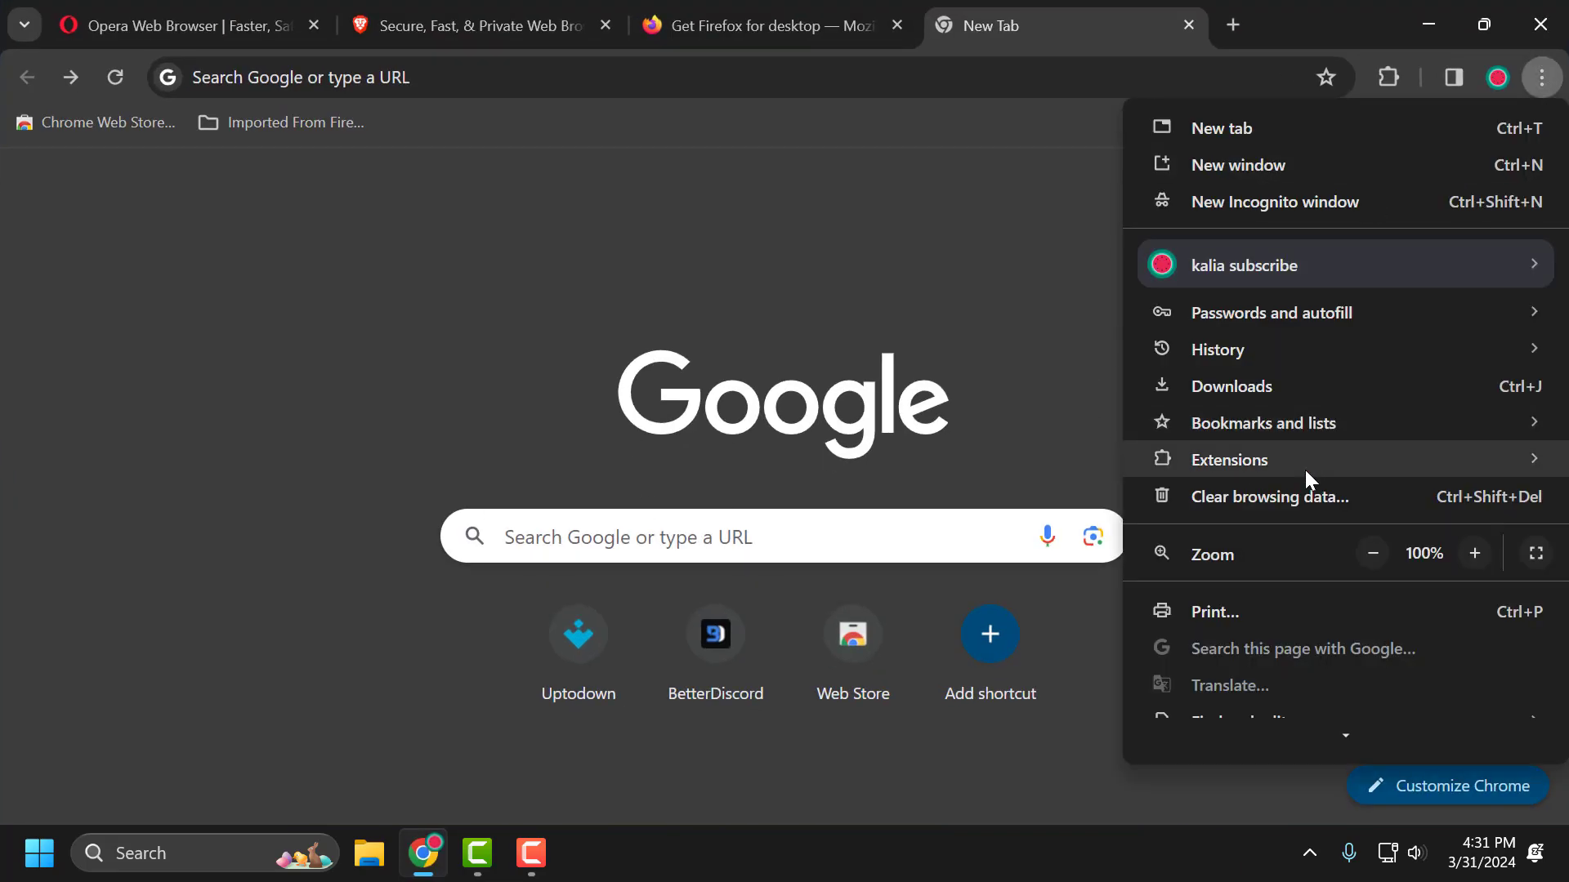
{"action": "scroll", "coordinate": [1247, 649], "scroll_direction": "down", "scroll_amount": 2}
{"action": "scroll", "coordinate": [1249, 679], "scroll_direction": "down", "scroll_amount": 1}
{"action": "left_click", "coordinate": [1164, 700]}
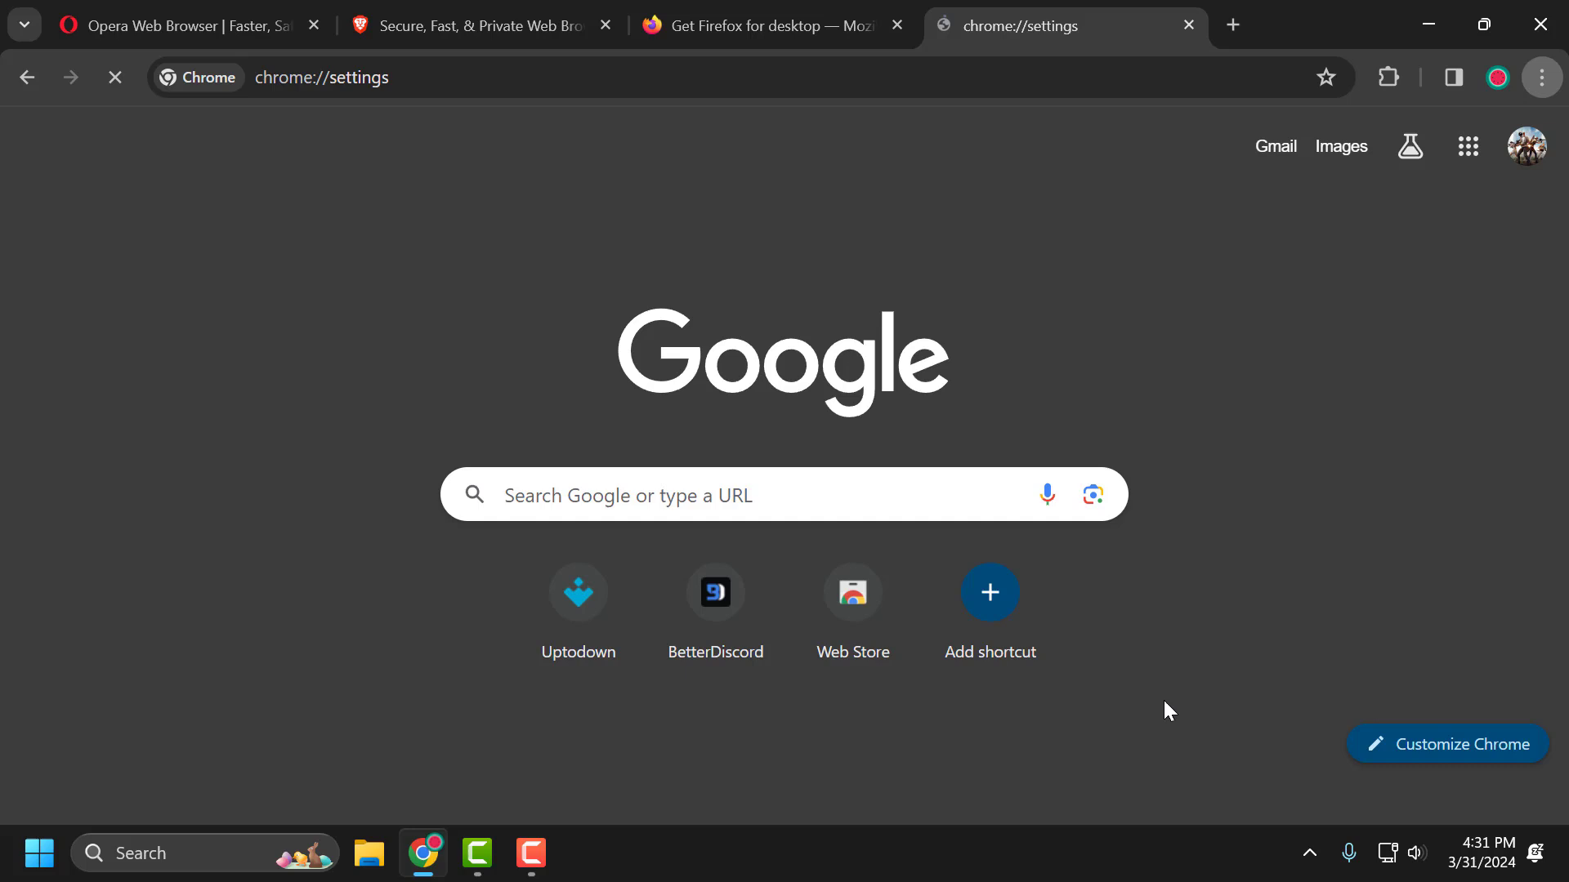
{"action": "scroll", "coordinate": [161, 556], "scroll_direction": "down", "scroll_amount": 2}
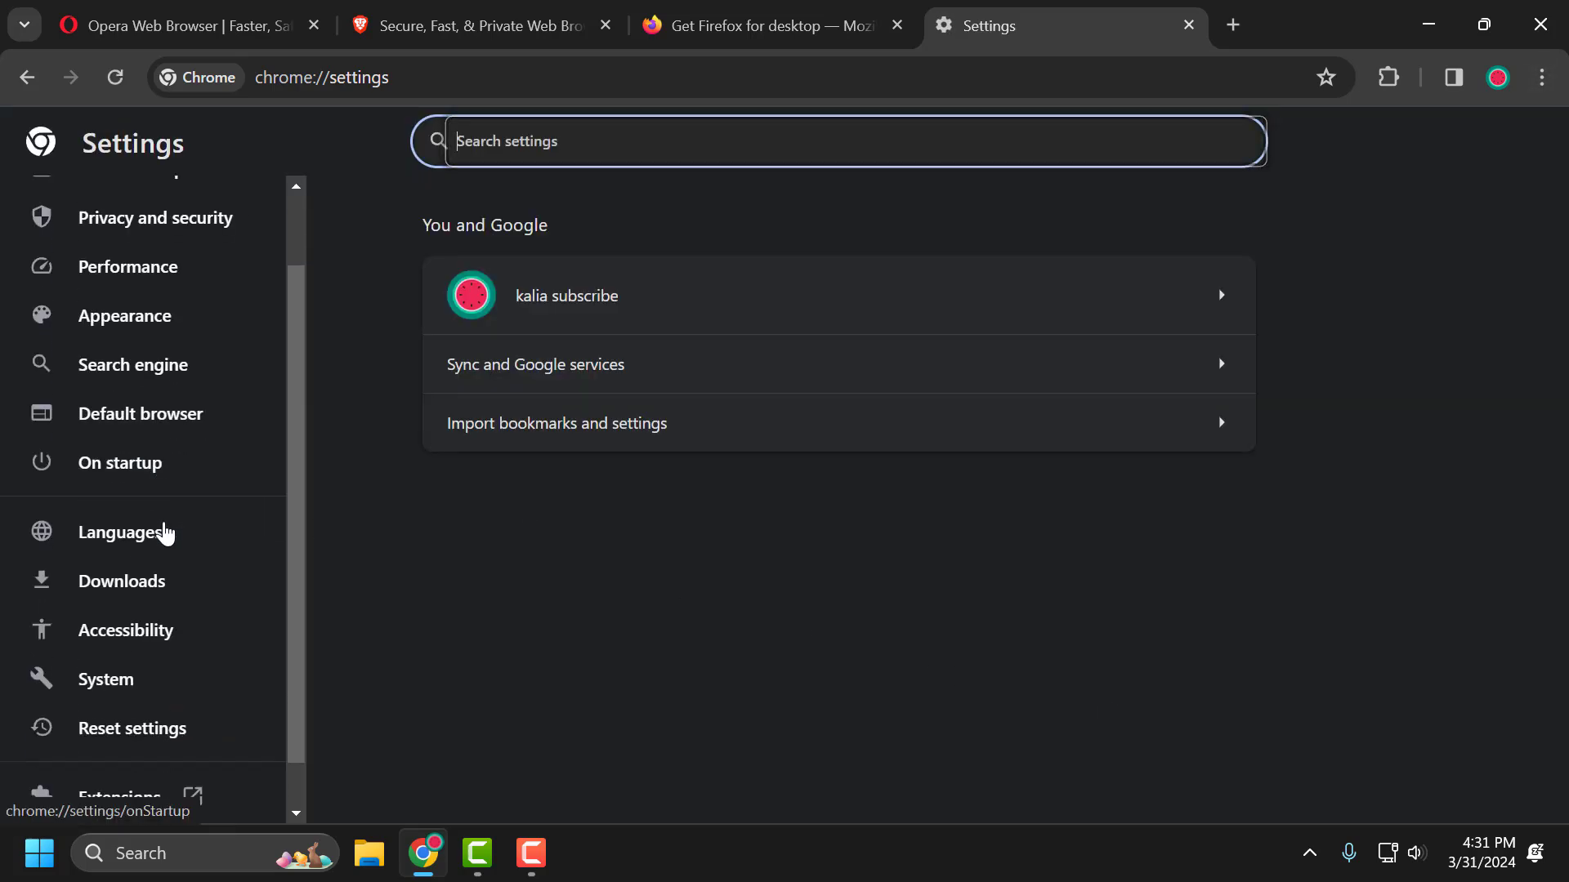
{"action": "scroll", "coordinate": [164, 654], "scroll_direction": "down", "scroll_amount": 1}
{"action": "left_click", "coordinate": [107, 795]}
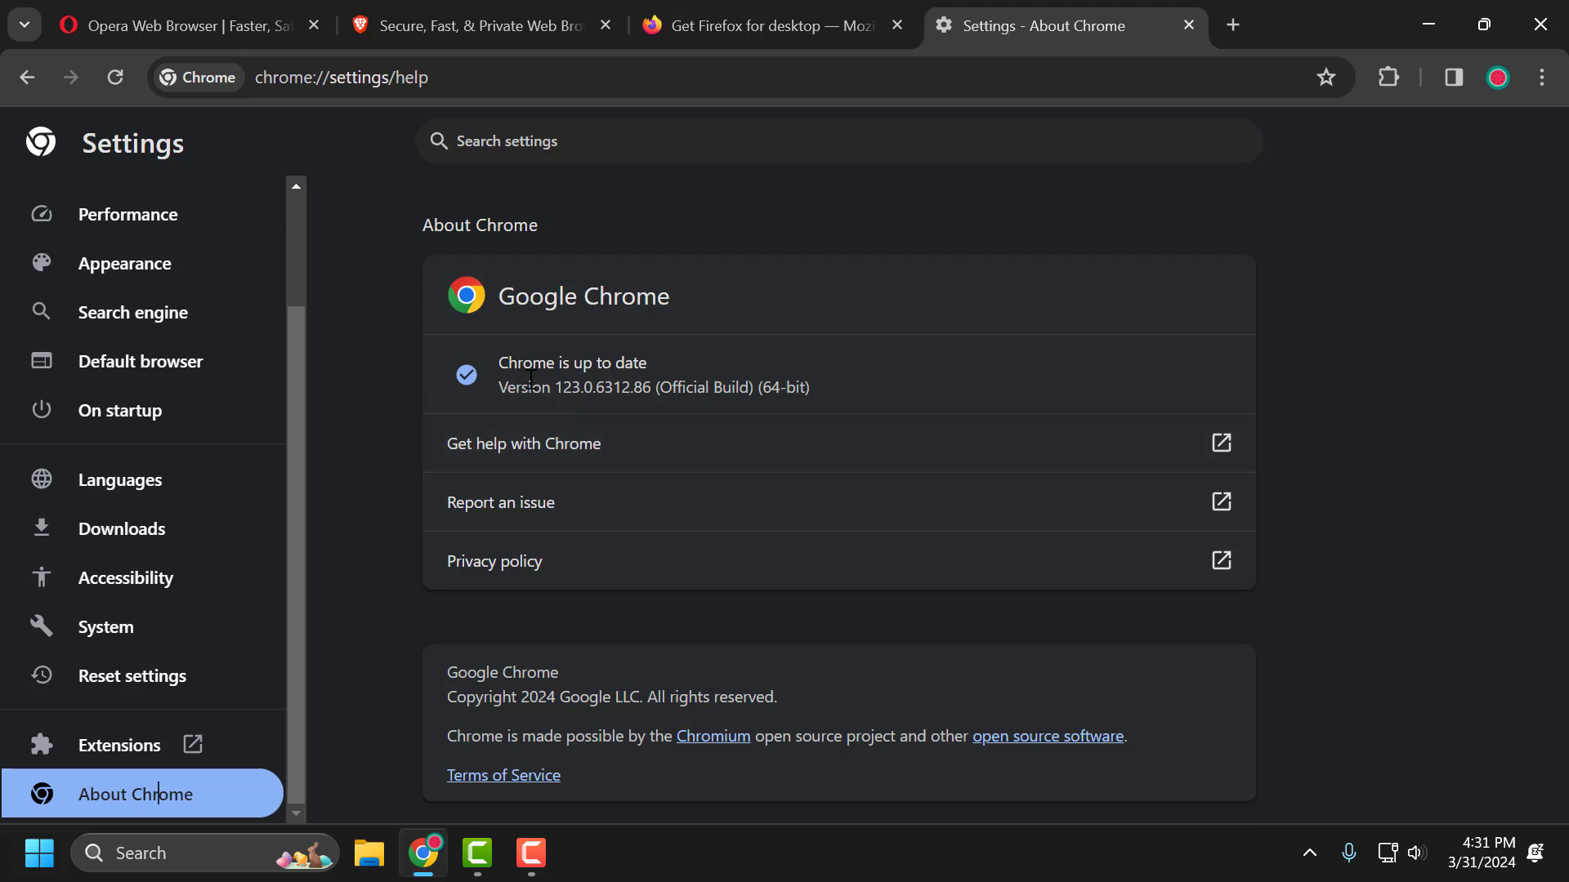
{"action": "left_click_drag", "start_coordinate": [498, 363], "coordinate": [753, 387]}
Go to Privacy and security > Third-party cookies > See all site data and permissions
{"action": "left_click", "coordinate": [769, 391]}
{"action": "scroll", "coordinate": [161, 490], "scroll_direction": "up", "scroll_amount": 3}
{"action": "left_click", "coordinate": [135, 331]}
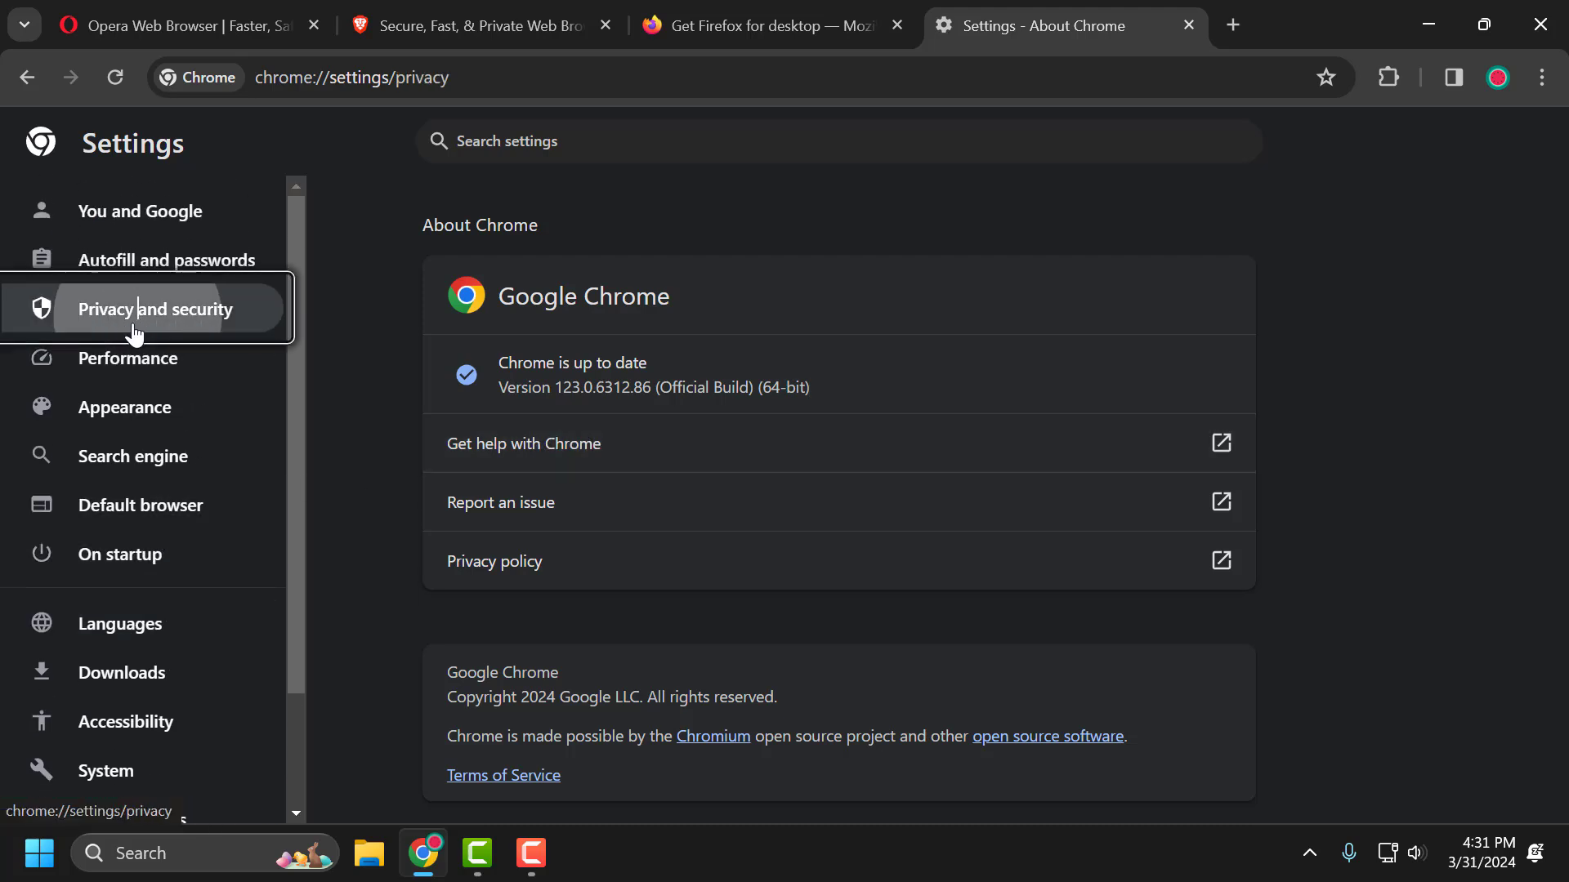
{"action": "scroll", "coordinate": [686, 531], "scroll_direction": "down", "scroll_amount": 1}
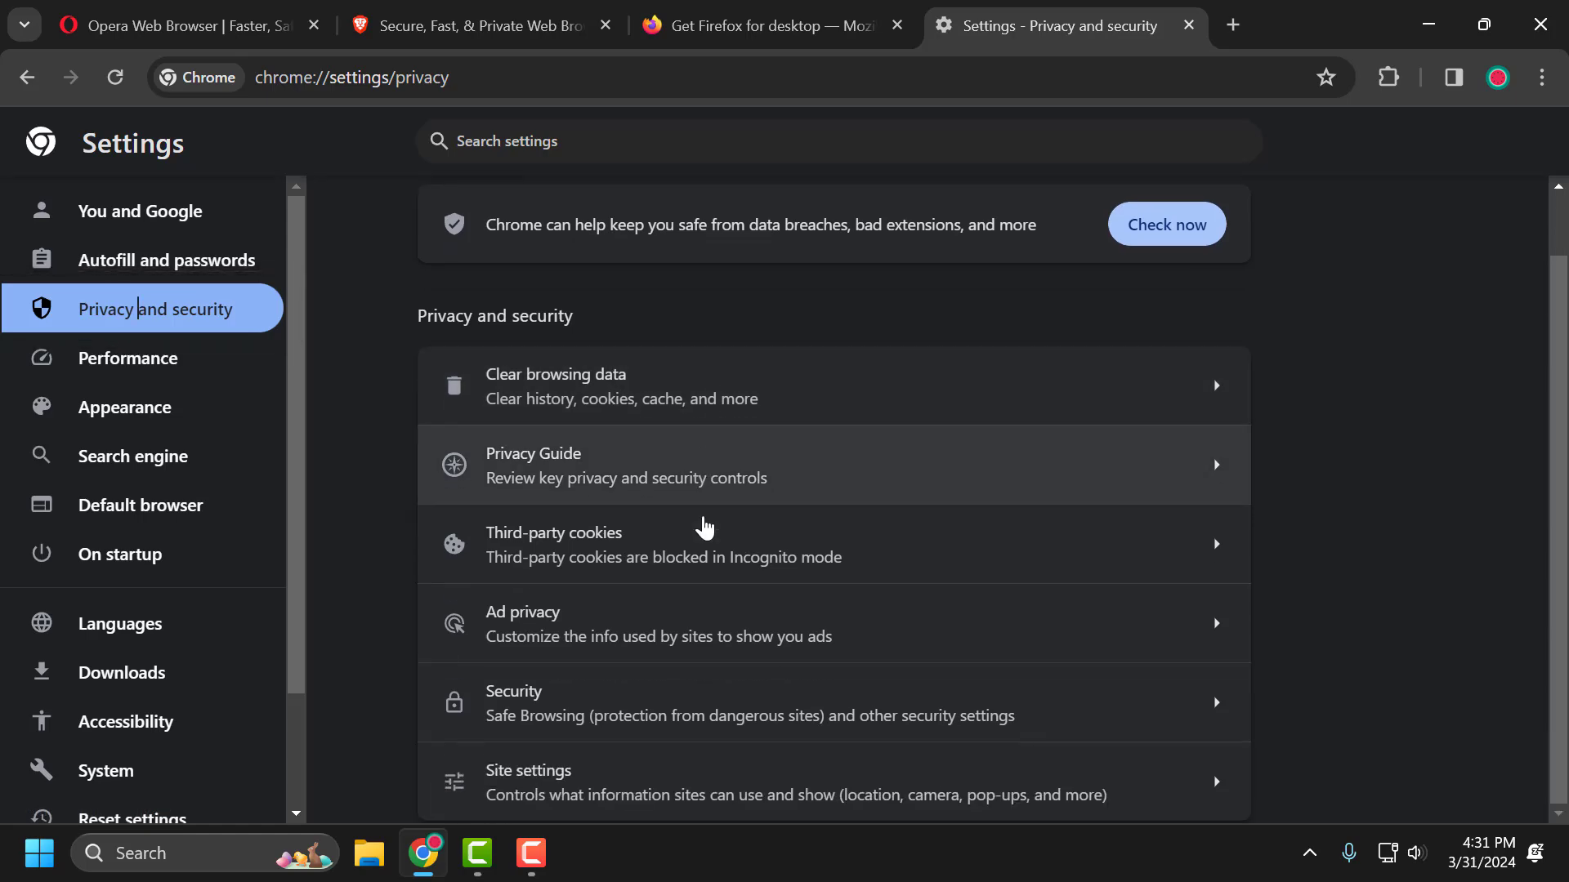
{"action": "left_click", "coordinate": [706, 552]}
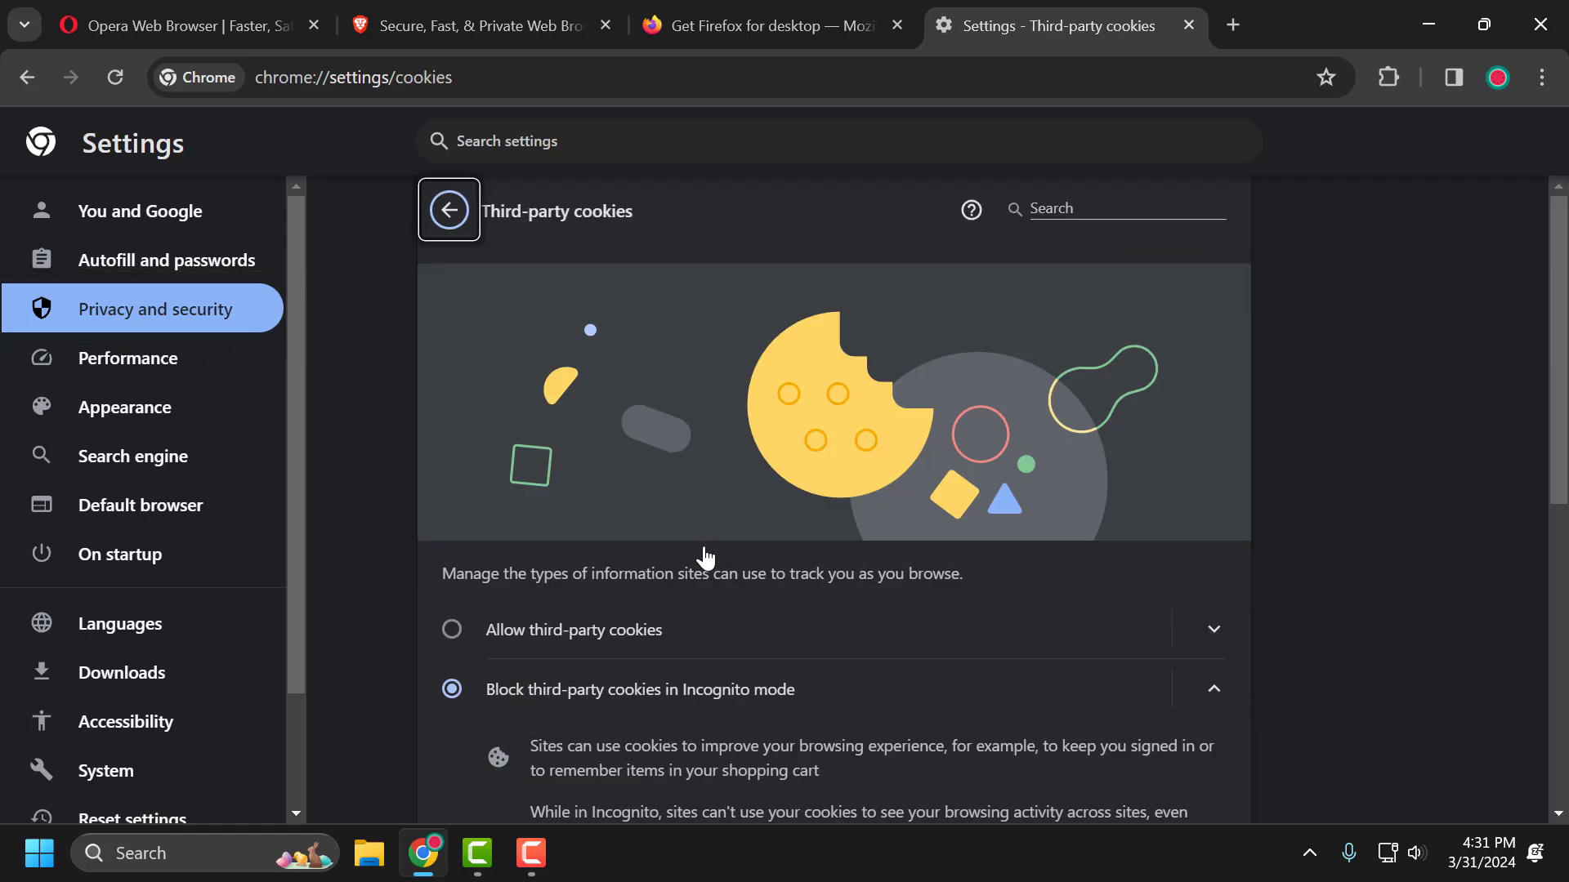
{"action": "scroll", "coordinate": [706, 559], "scroll_direction": "down", "scroll_amount": 5}
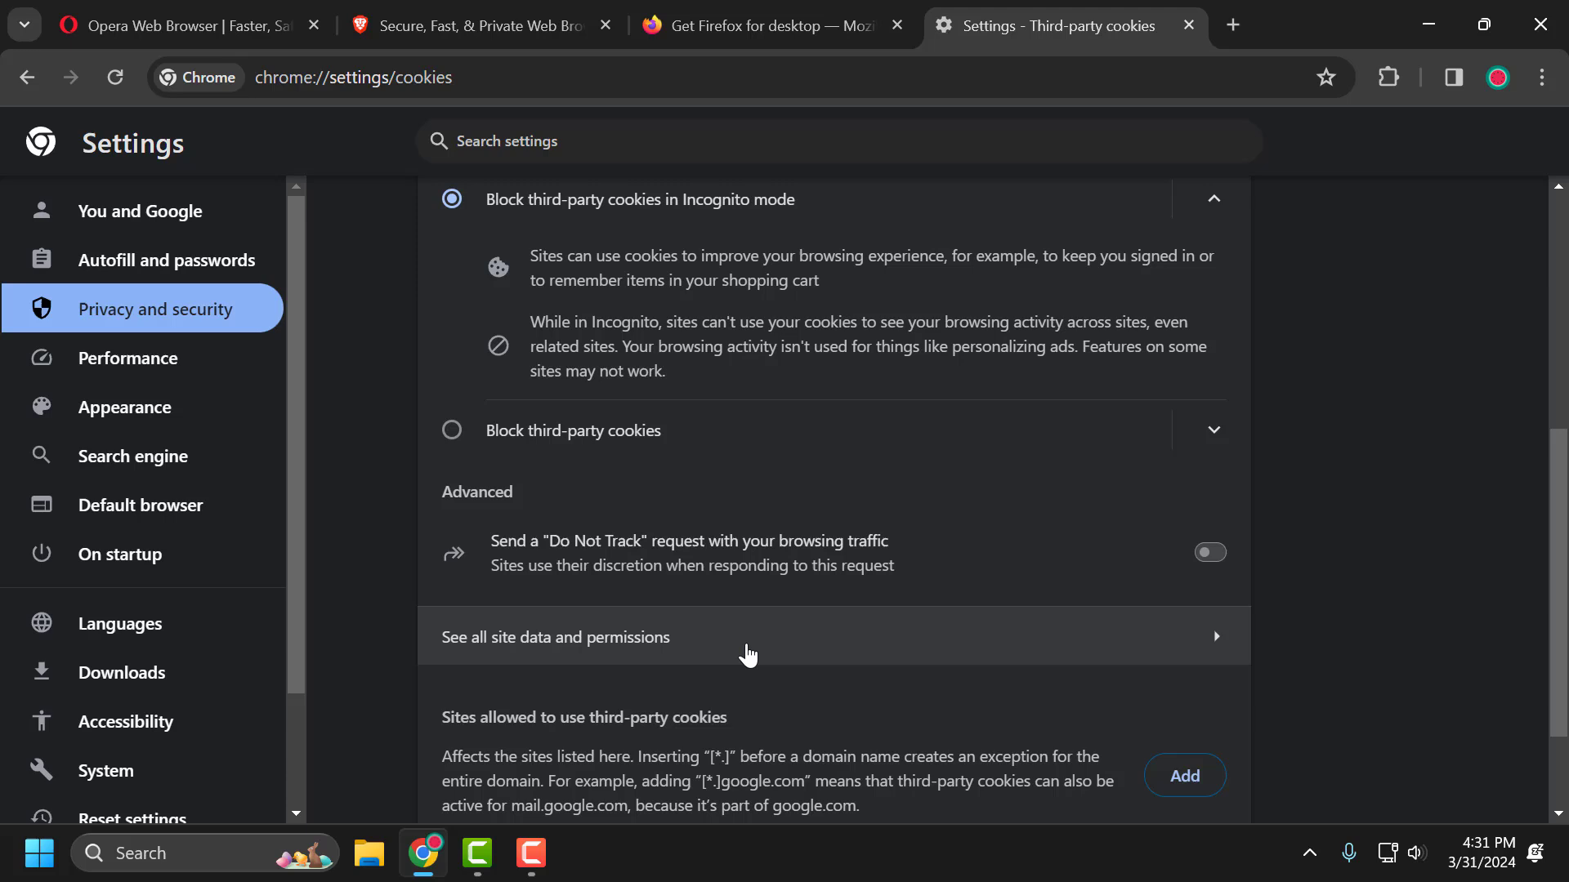
{"action": "left_click", "coordinate": [757, 655]}
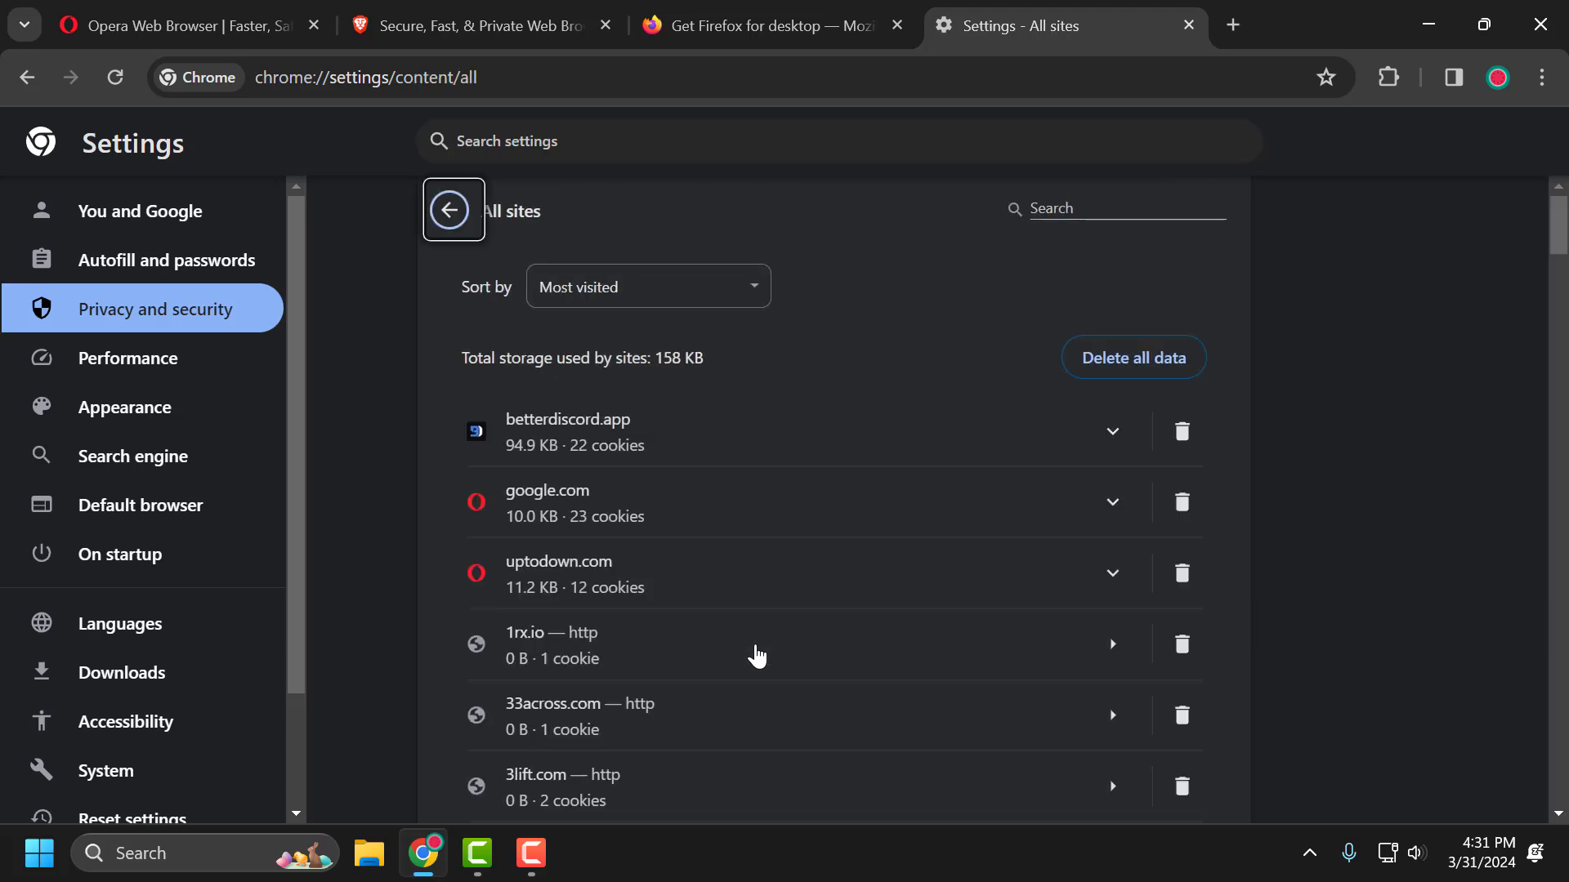
Search for openai and delete openai.com's site data and permissions
{"action": "left_click", "coordinate": [1061, 214]}
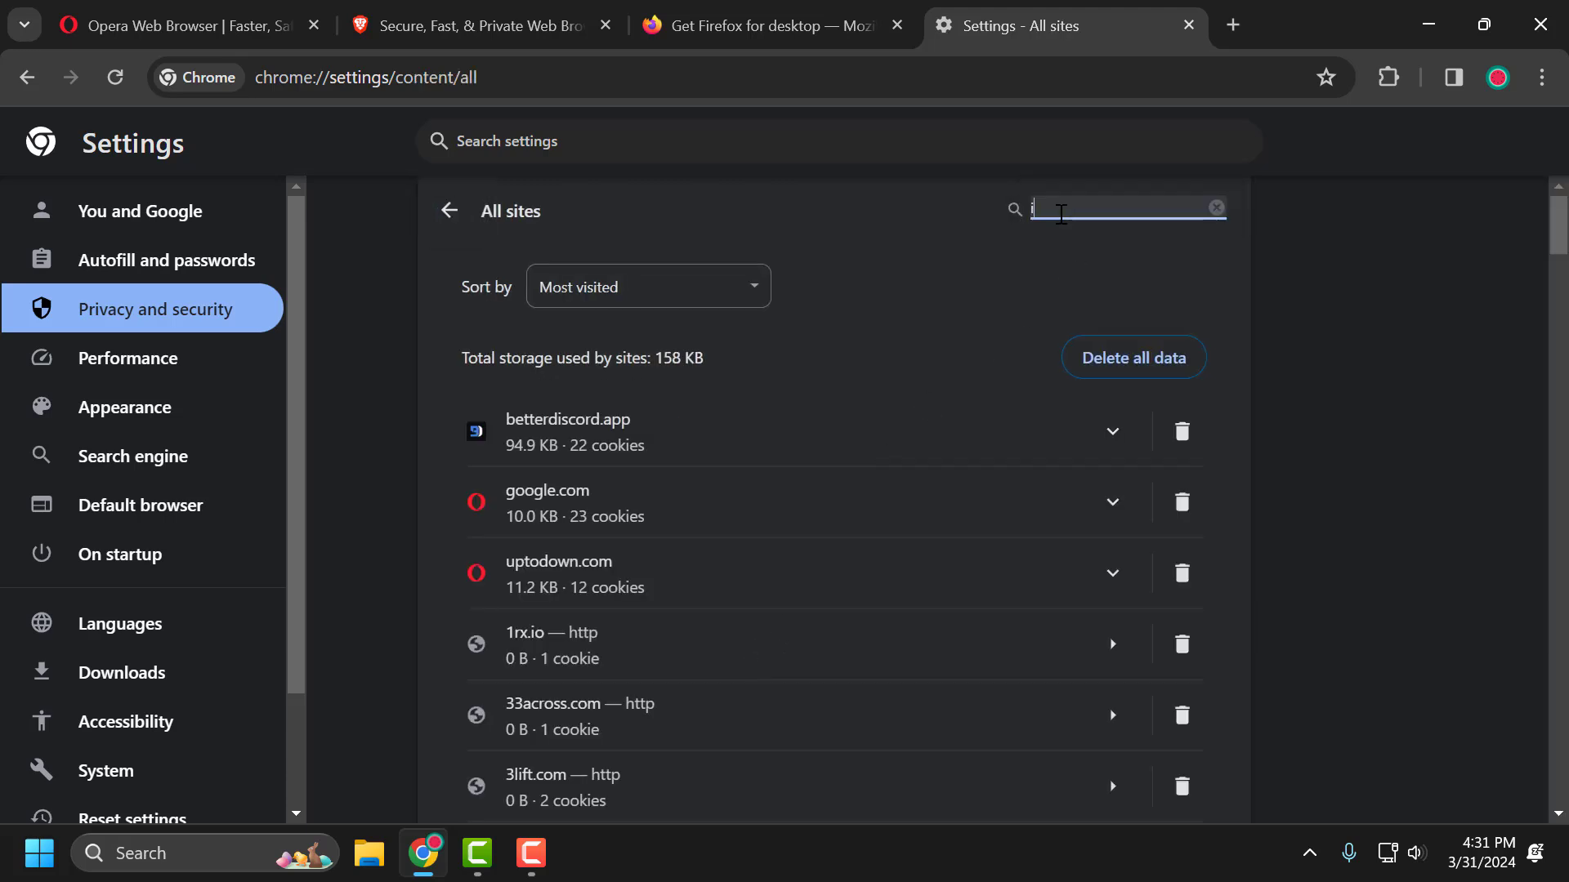
{"action": "type", "text": "openai"}
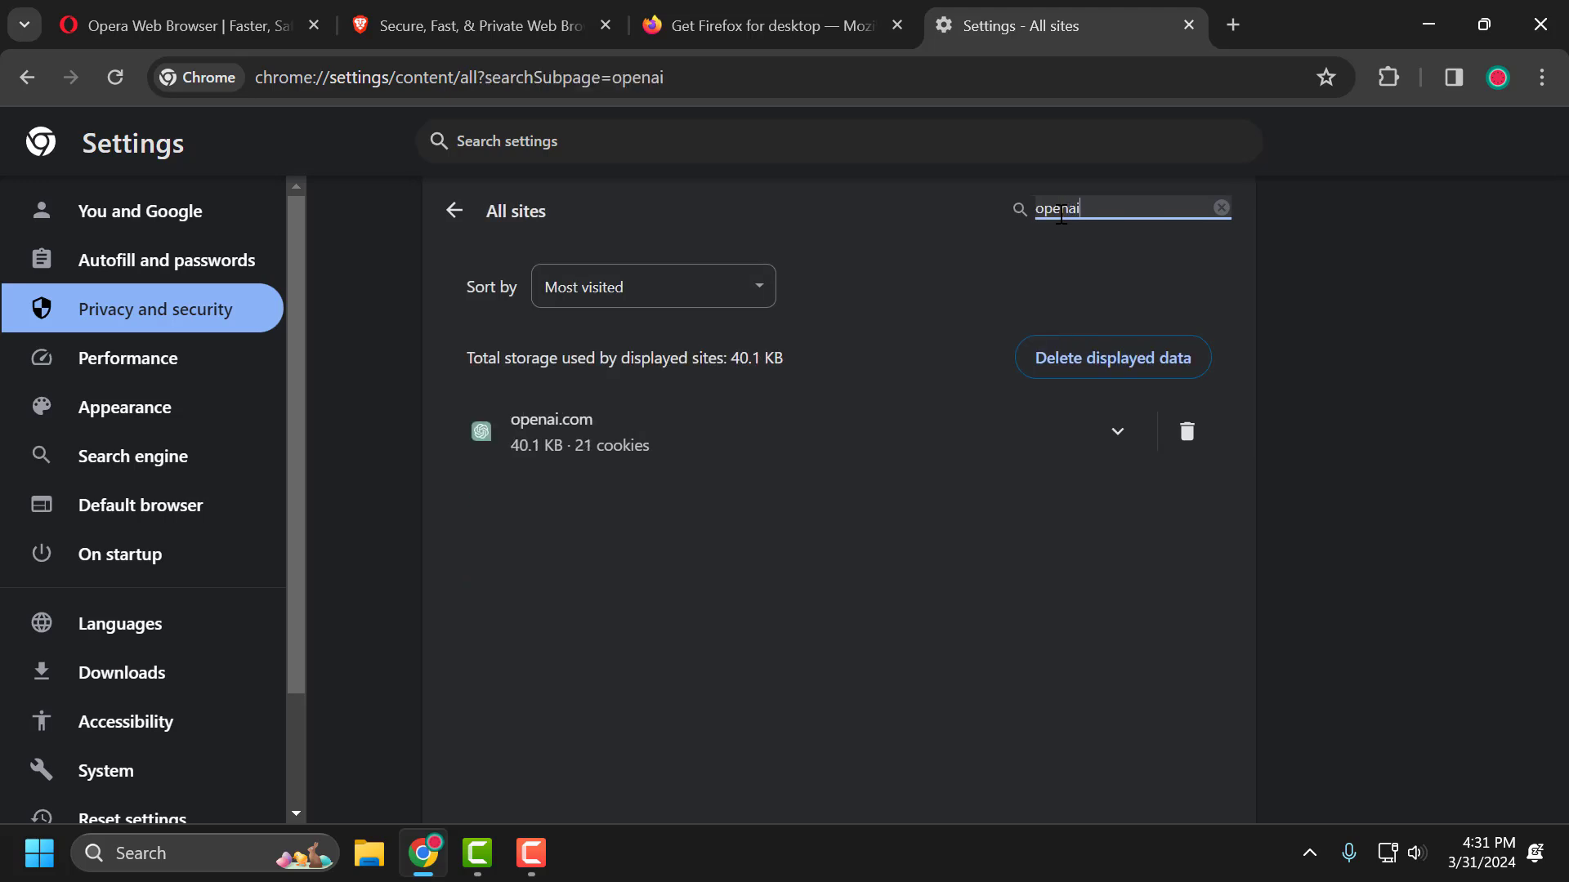
{"action": "left_click", "coordinate": [1187, 433]}
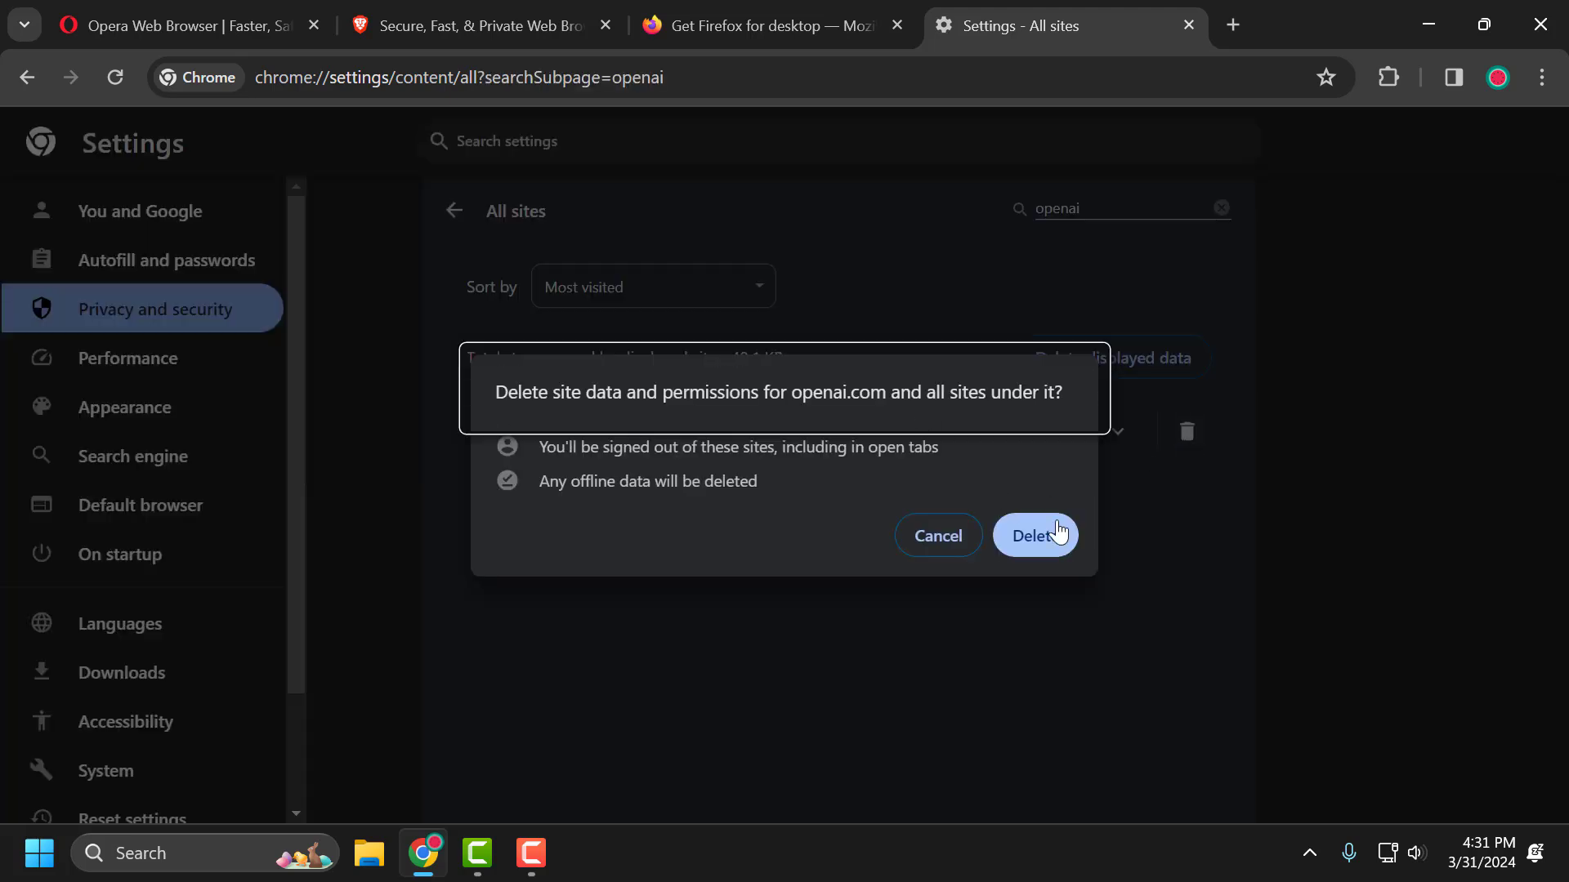
{"action": "left_click", "coordinate": [1043, 546]}
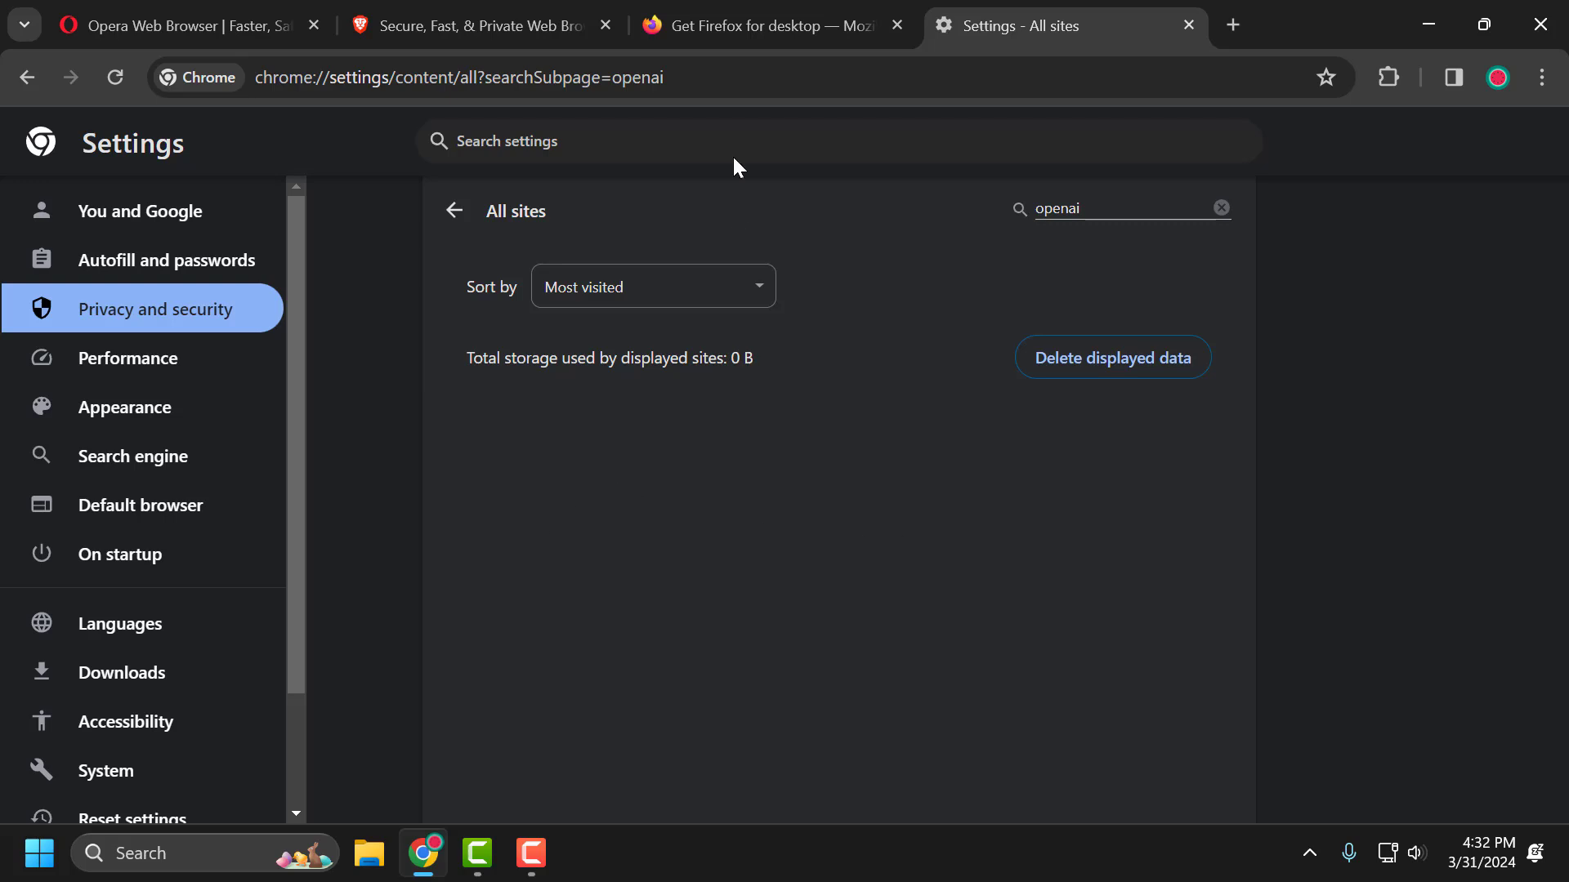
Search for ChatGPT, log in, and open chat.openai.com's site information panel
{"action": "left_click", "coordinate": [761, 85]}
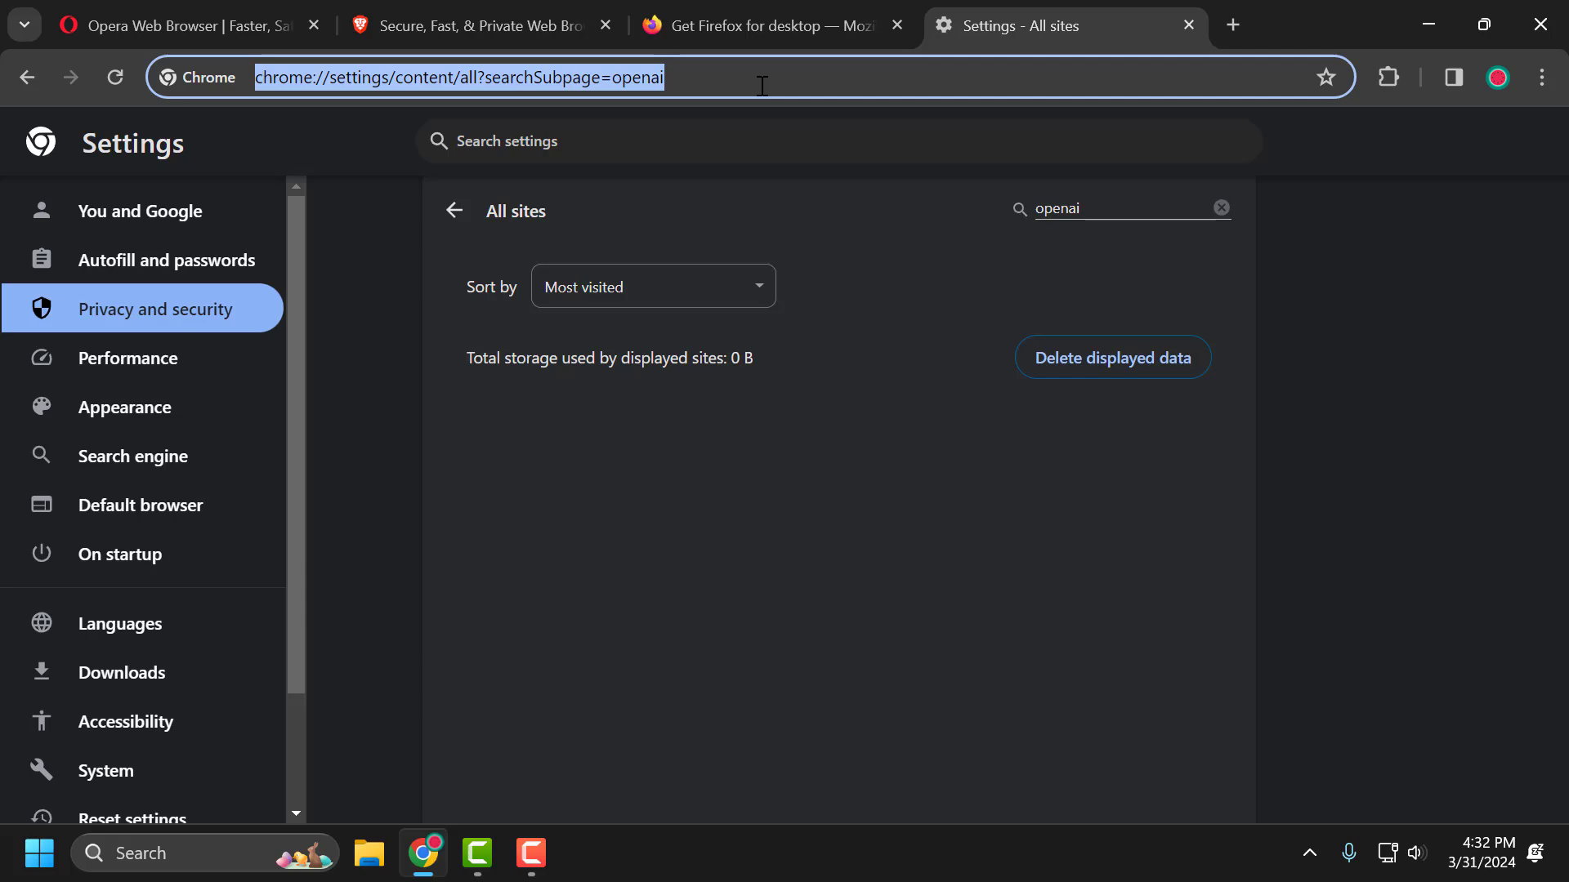
{"action": "type", "text": "chat"}
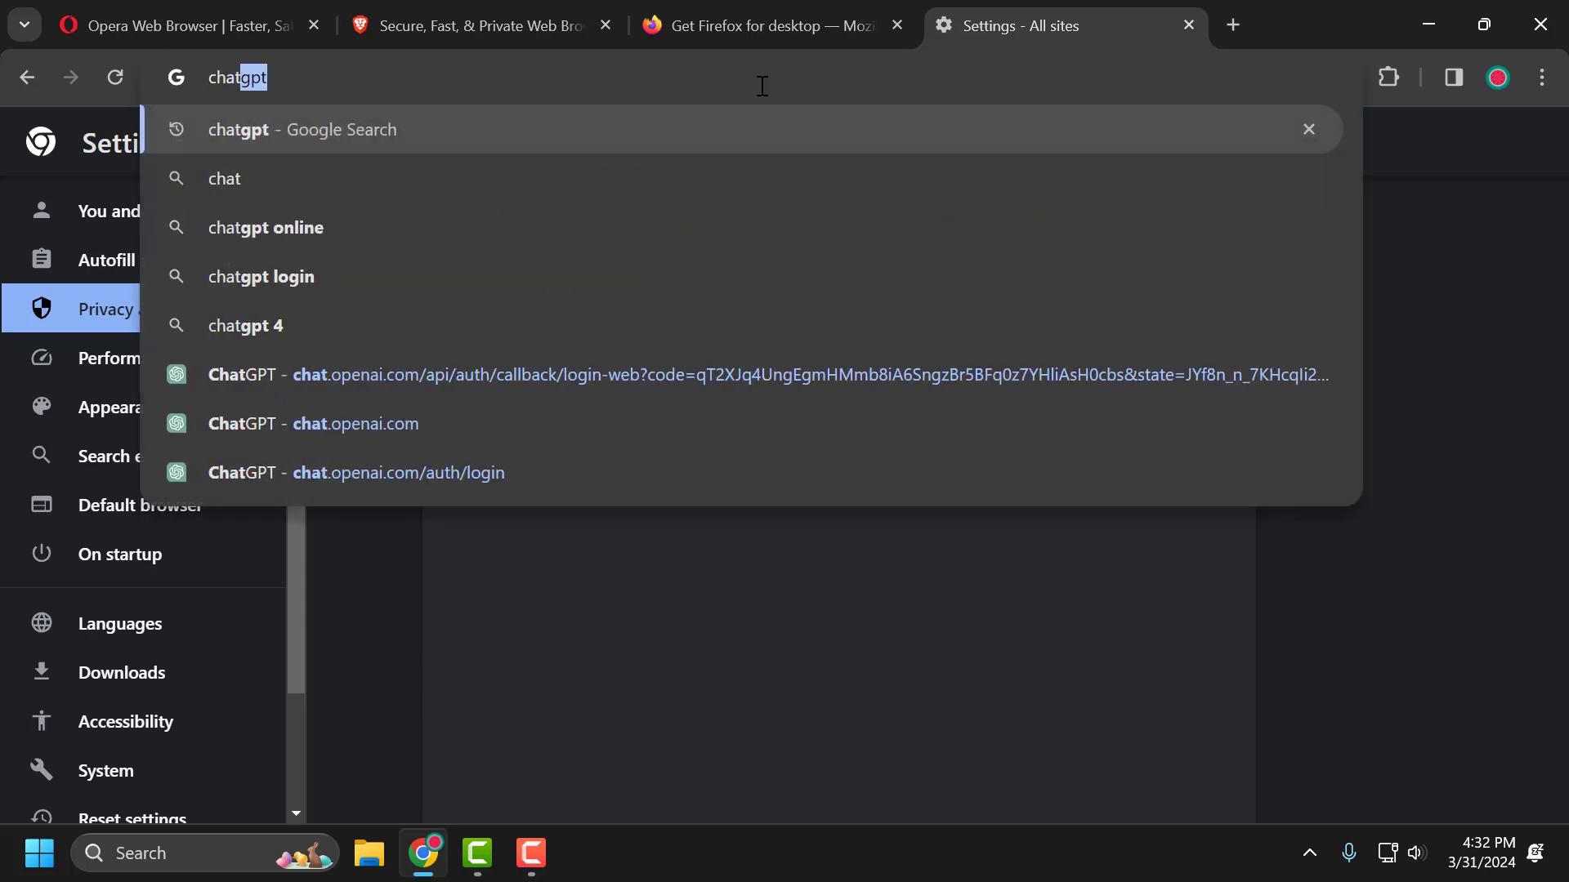
{"action": "key", "text": "Return"}
{"action": "left_click", "coordinate": [228, 420]}
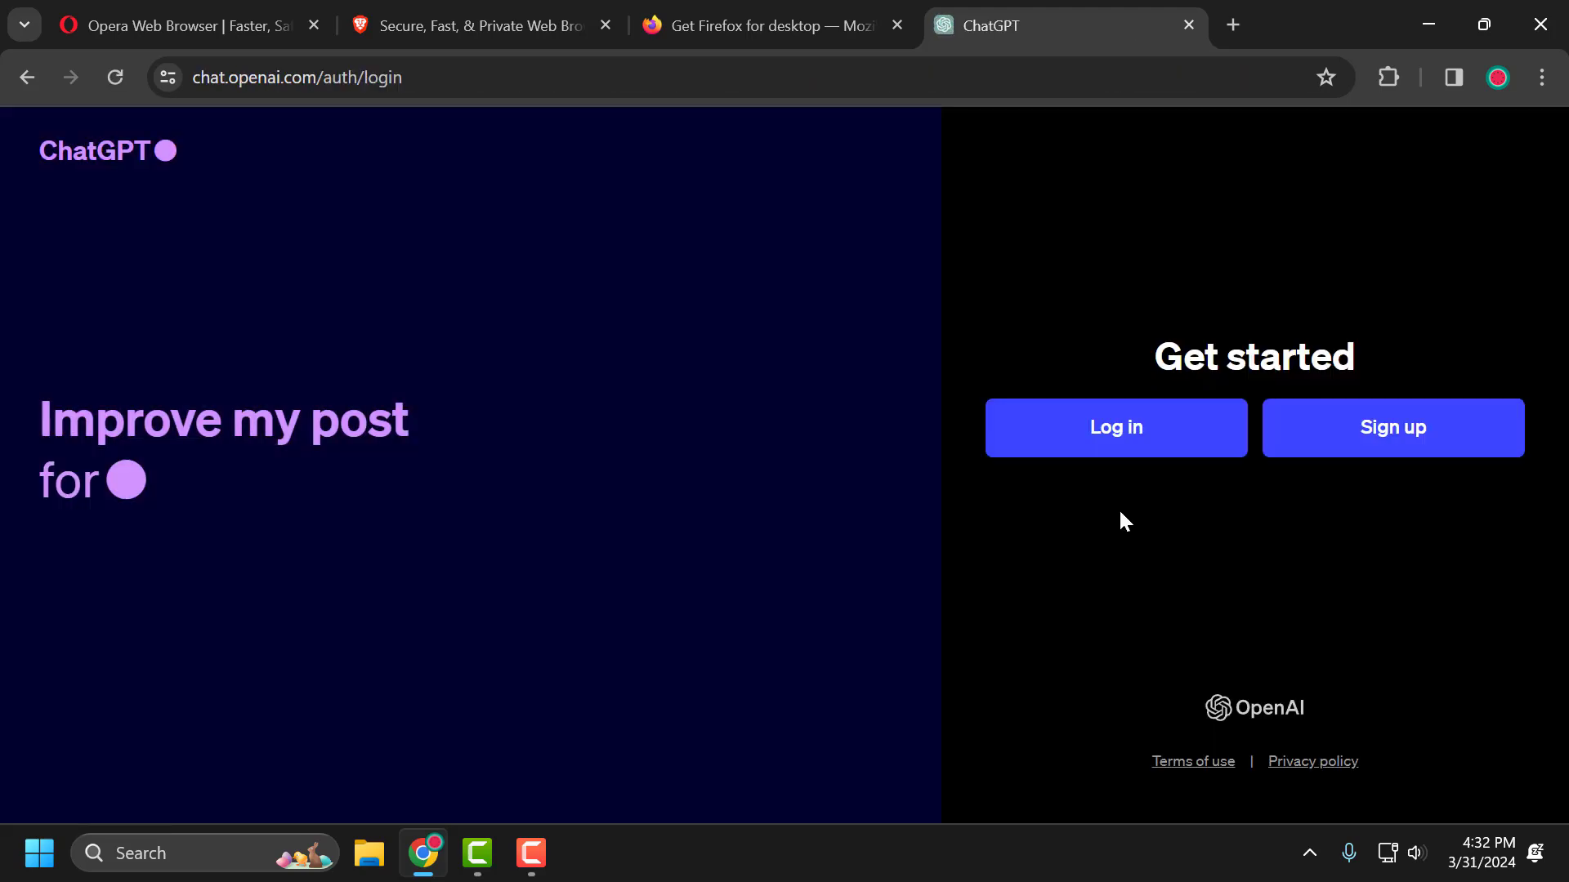
{"action": "left_click", "coordinate": [1147, 437]}
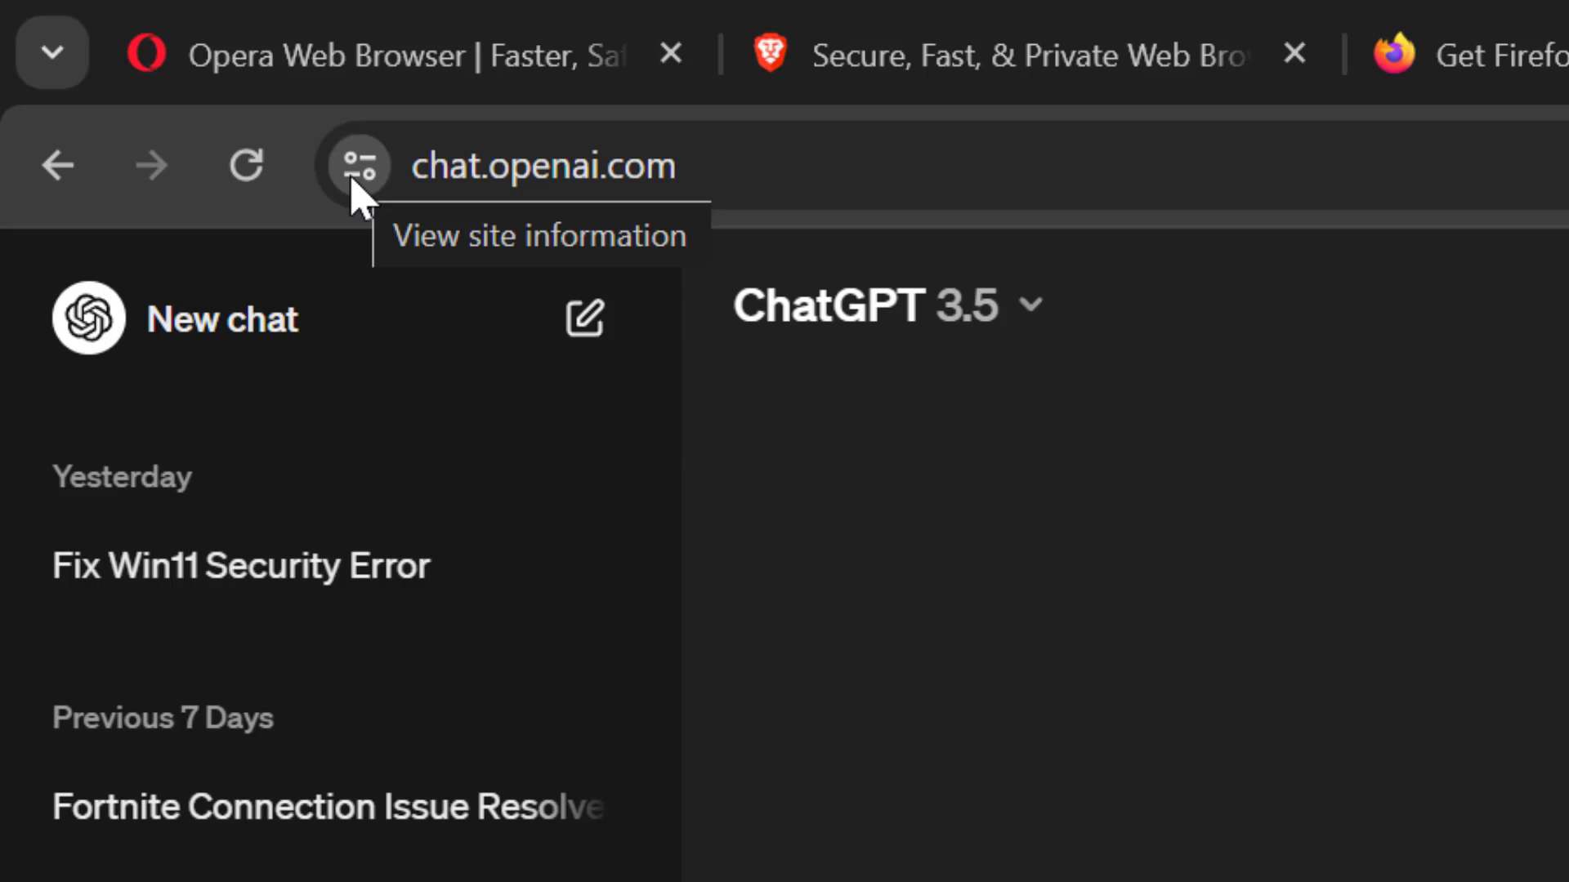
{"action": "left_click", "coordinate": [352, 179]}
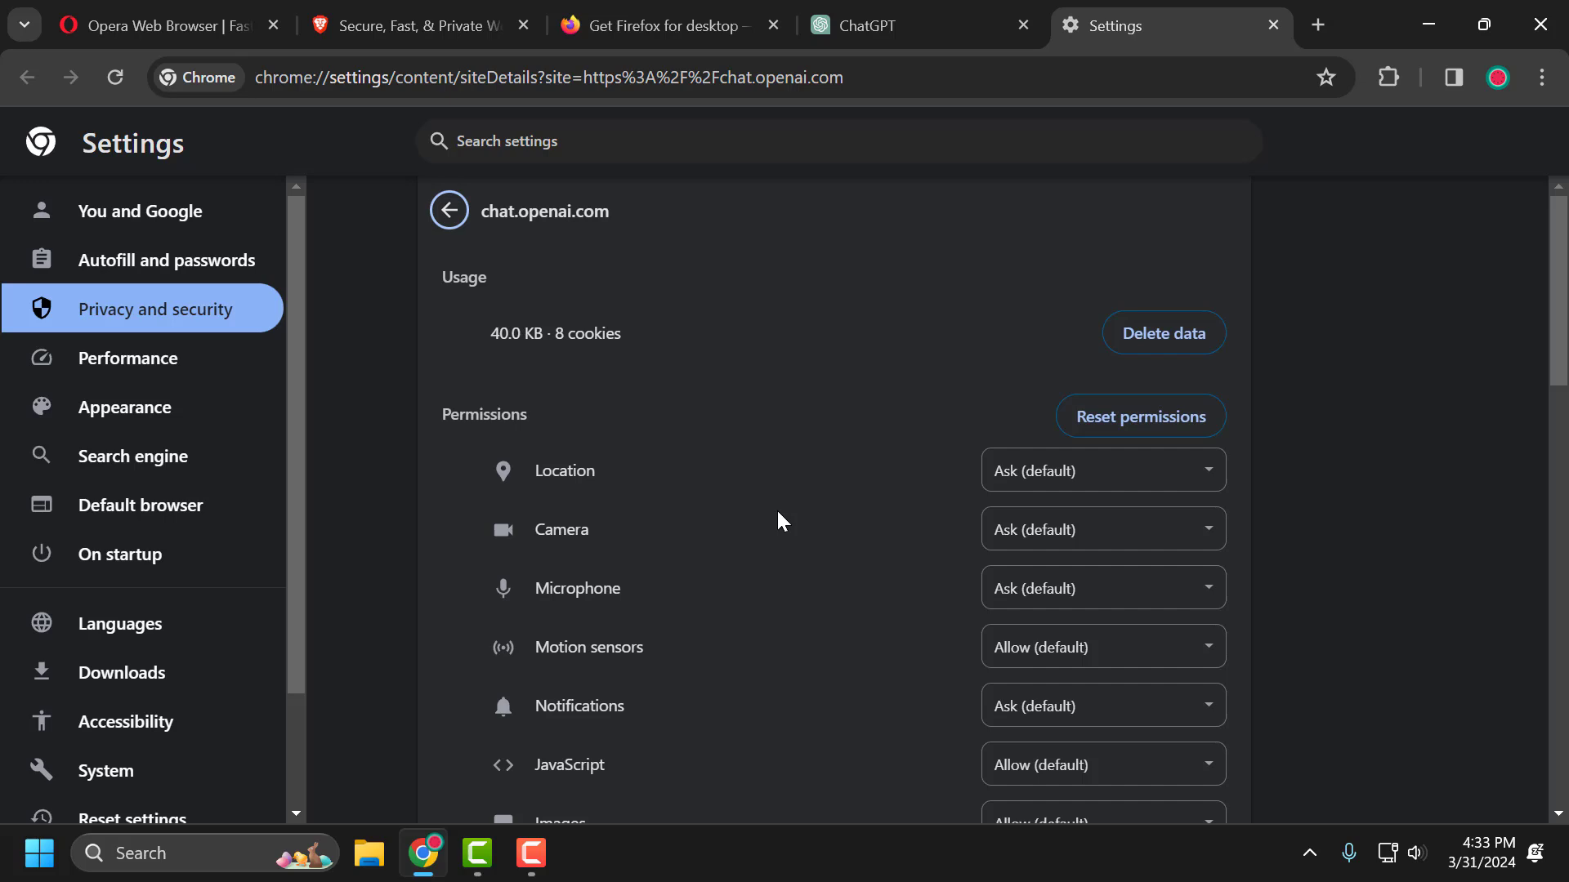
Scroll through chat.openai.com permissions, keep JavaScript on default Allow, then close Settings
{"action": "scroll", "coordinate": [791, 538], "scroll_direction": "down", "scroll_amount": 3}
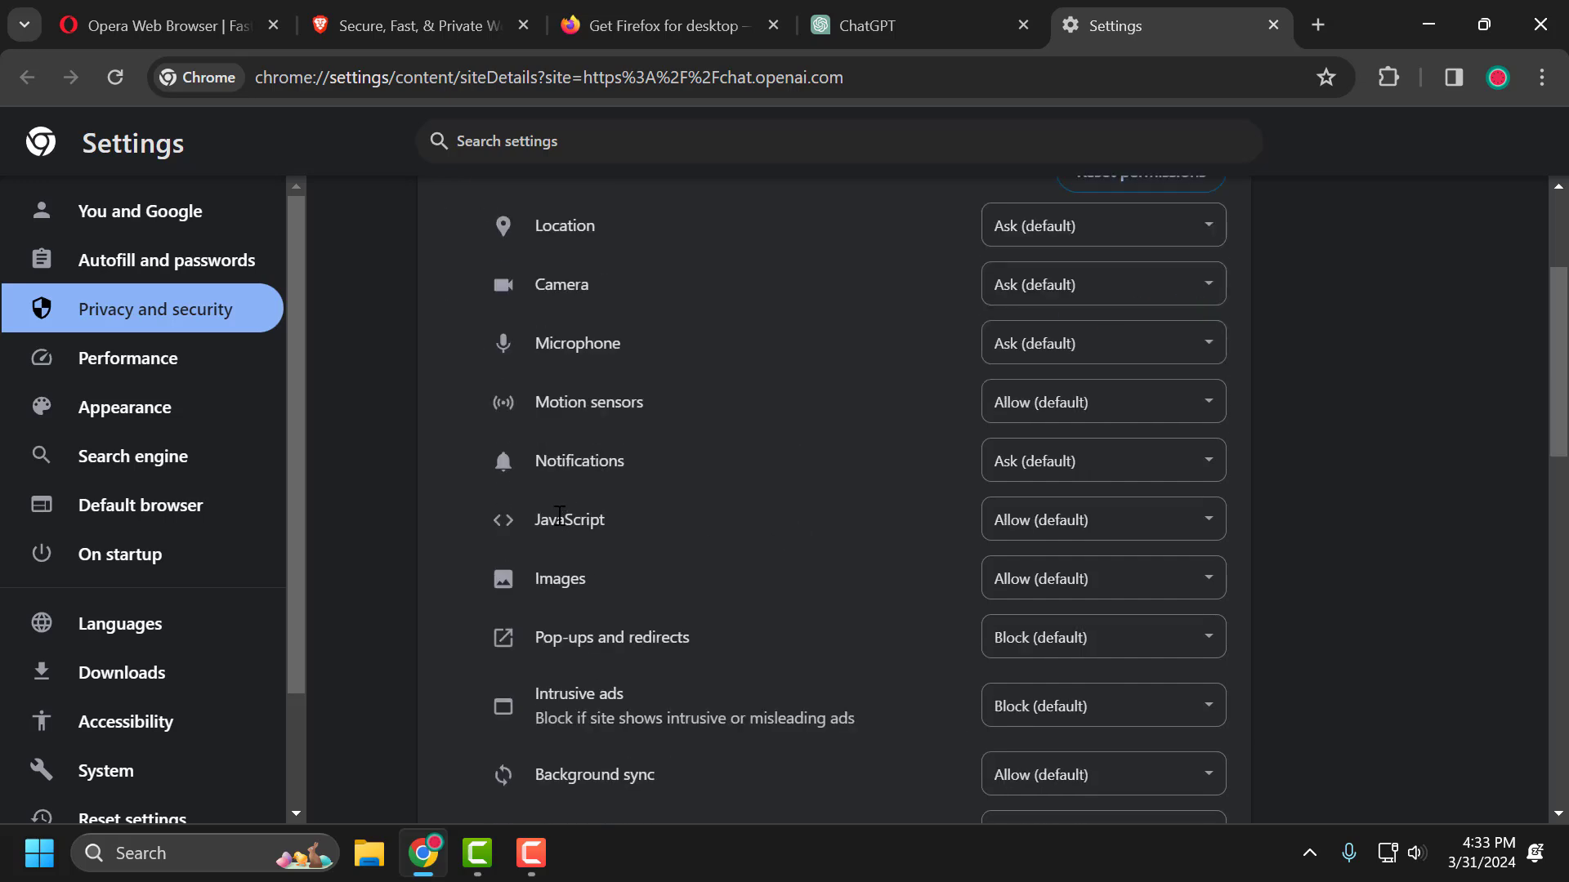
{"action": "left_click", "coordinate": [1173, 535]}
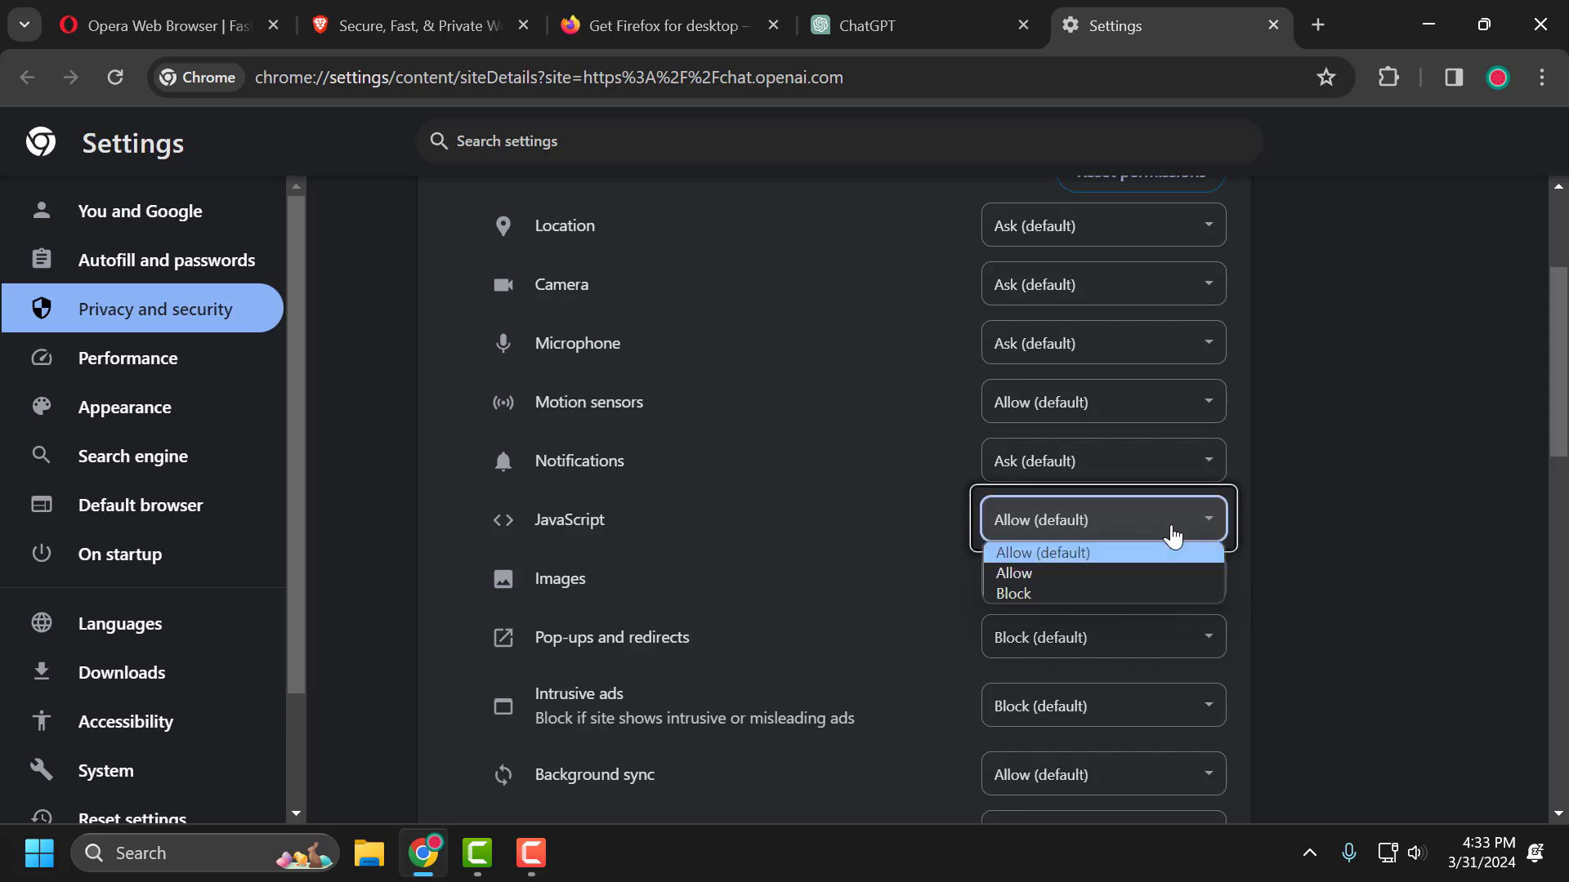
{"action": "left_click", "coordinate": [1051, 553]}
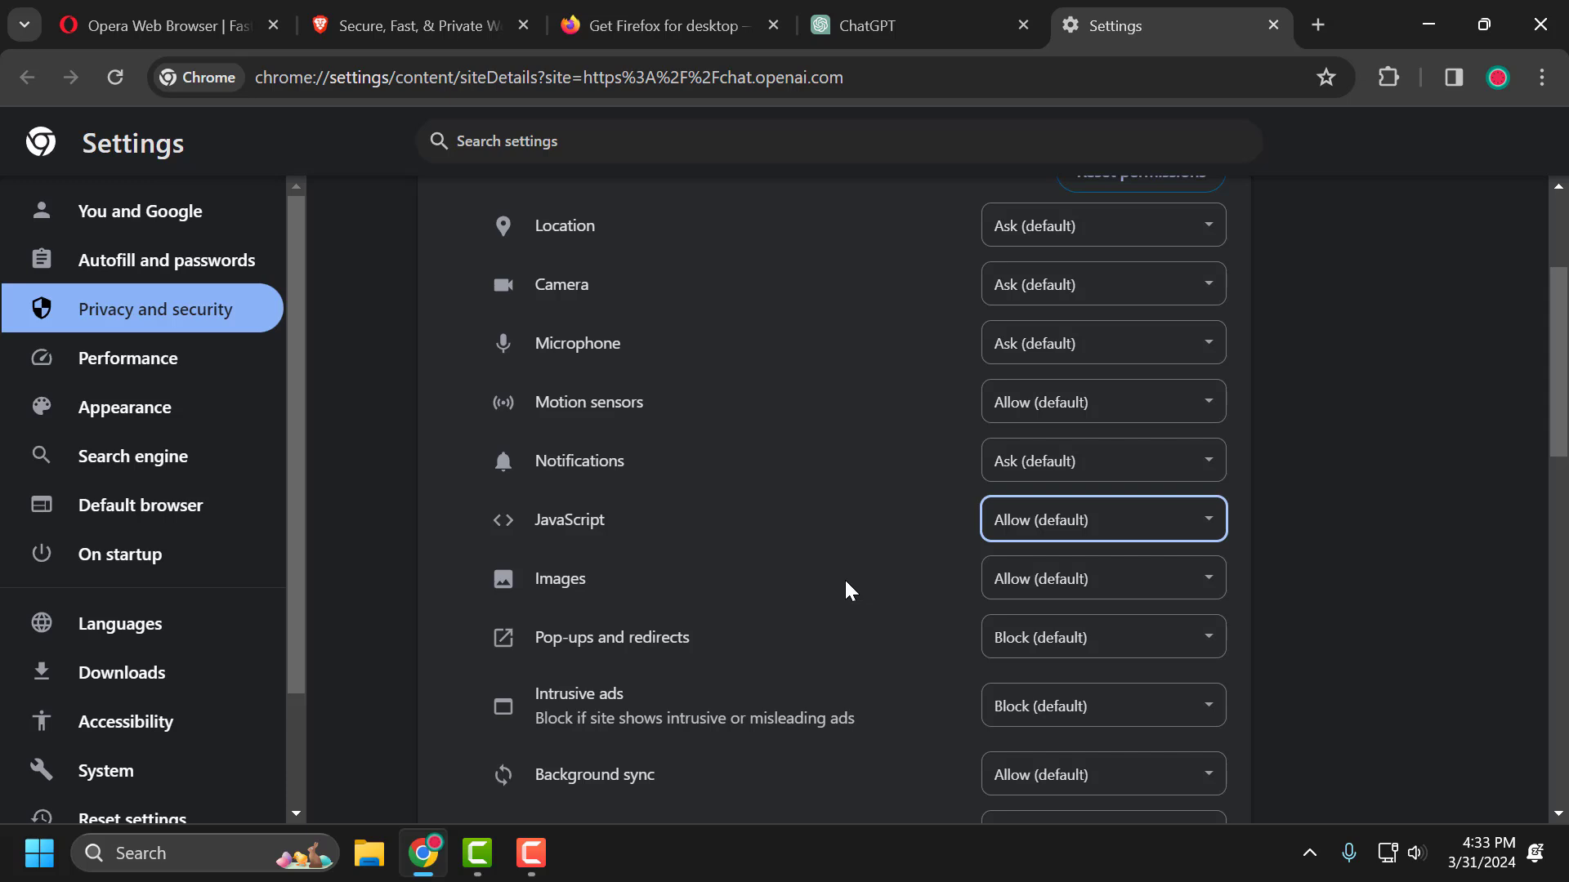
{"action": "scroll", "coordinate": [845, 577], "scroll_direction": "down", "scroll_amount": 3}
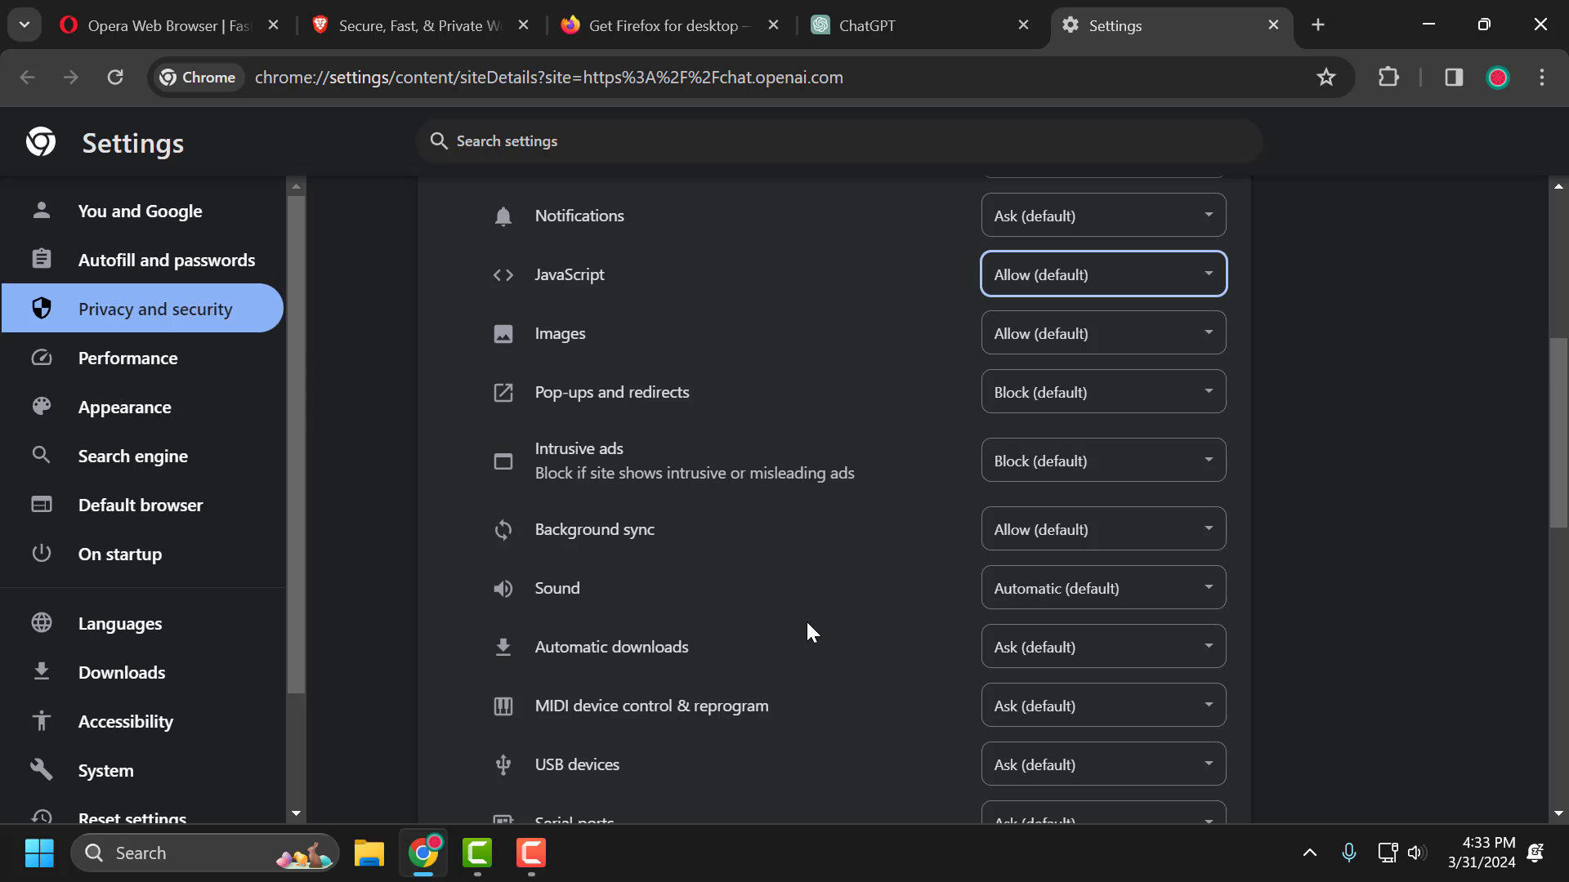
{"action": "scroll", "coordinate": [833, 625], "scroll_direction": "down", "scroll_amount": 1}
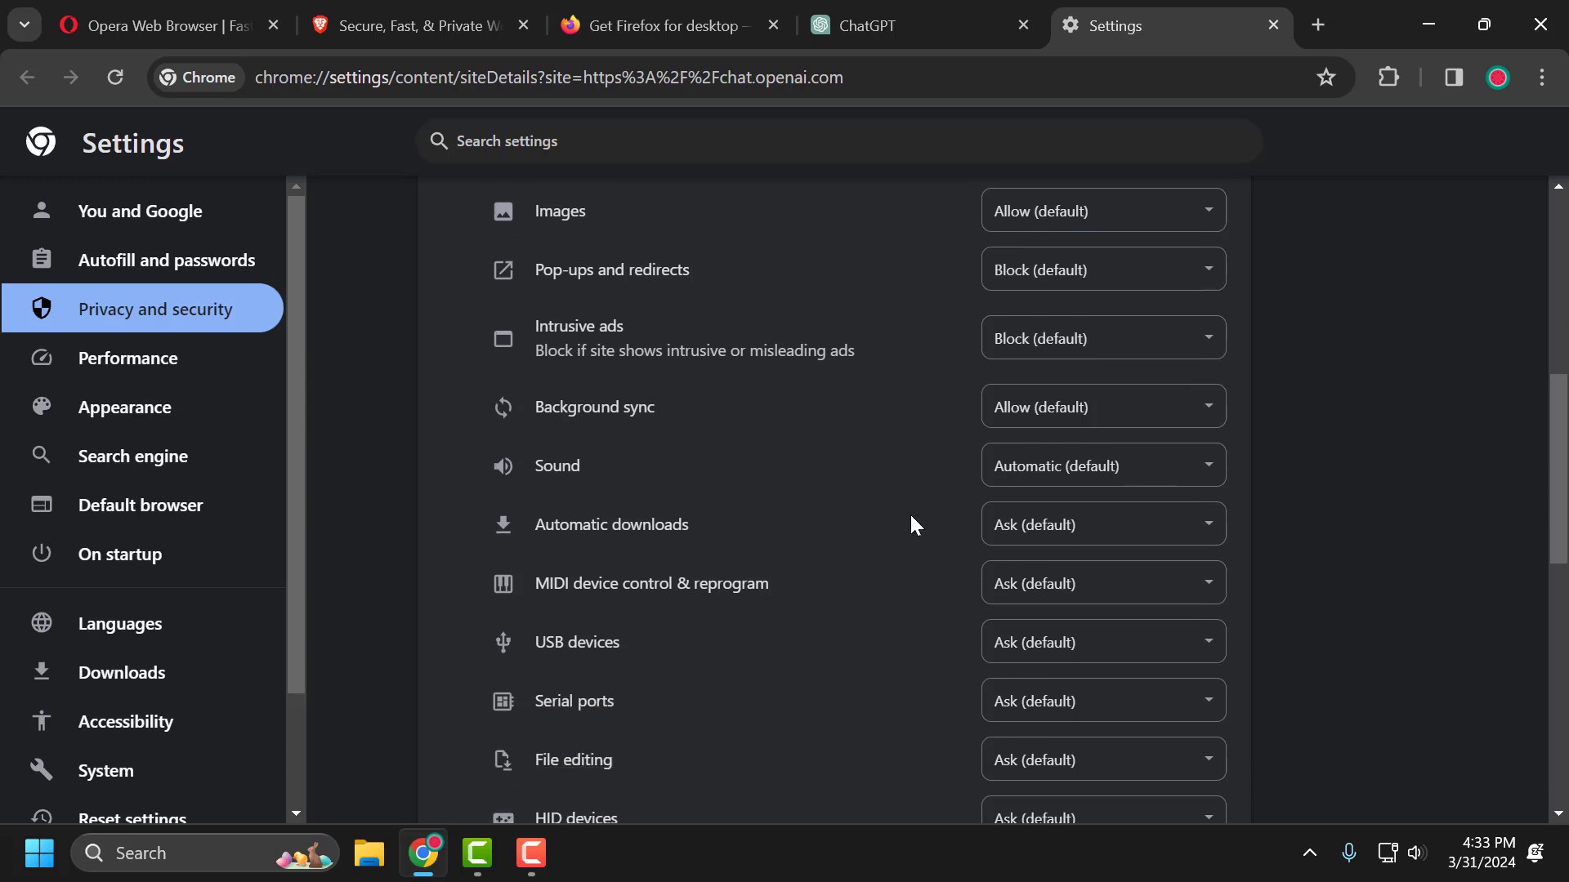
{"action": "scroll", "coordinate": [905, 558], "scroll_direction": "down", "scroll_amount": 3}
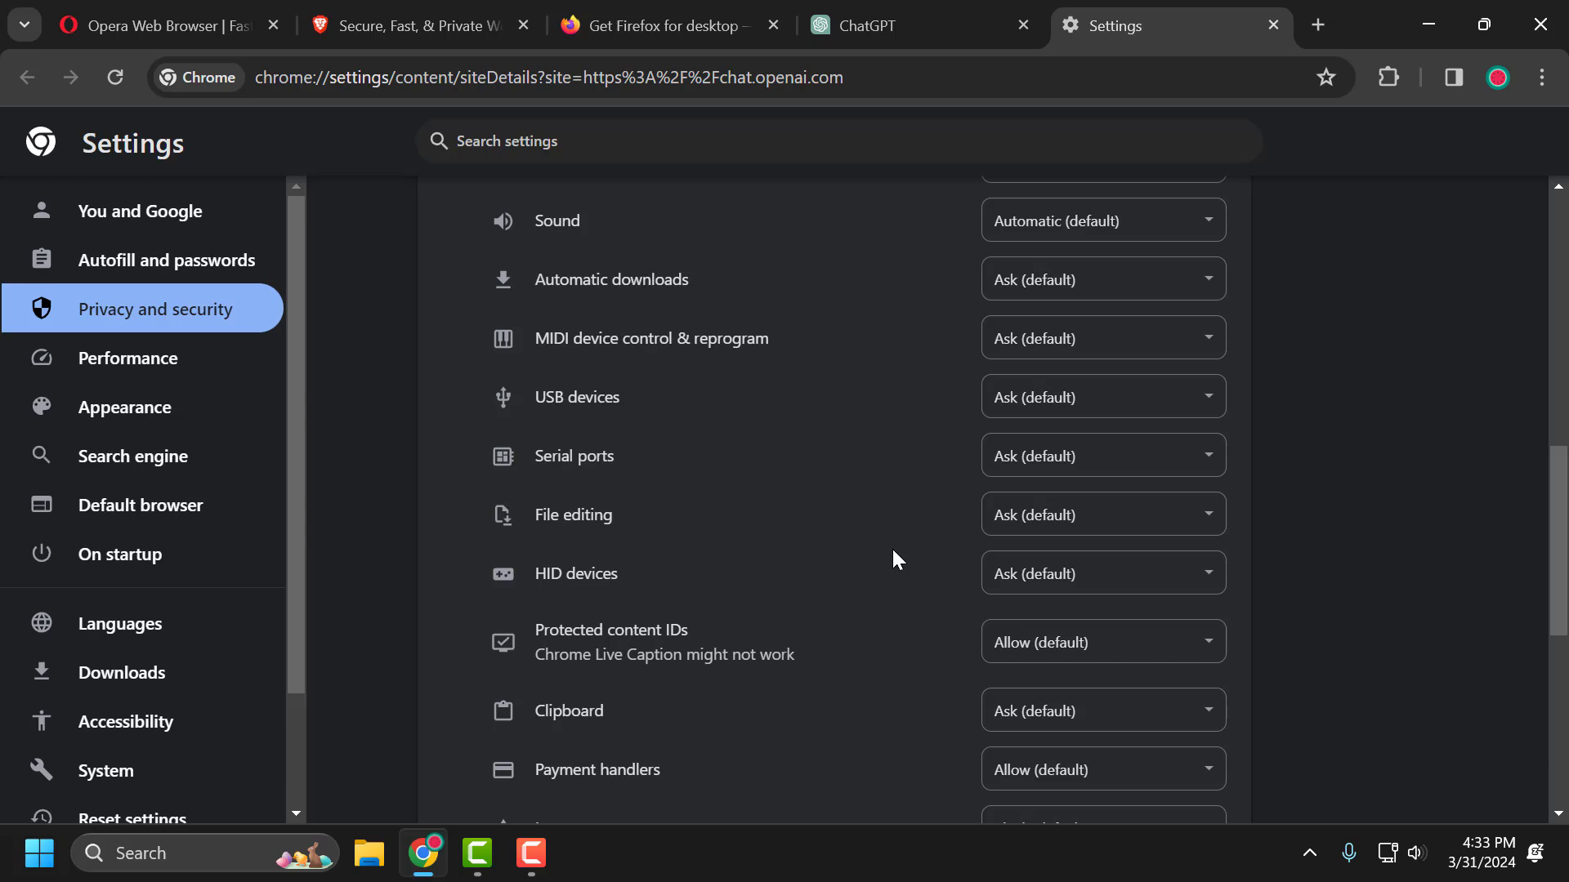
{"action": "left_click", "coordinate": [1274, 25]}
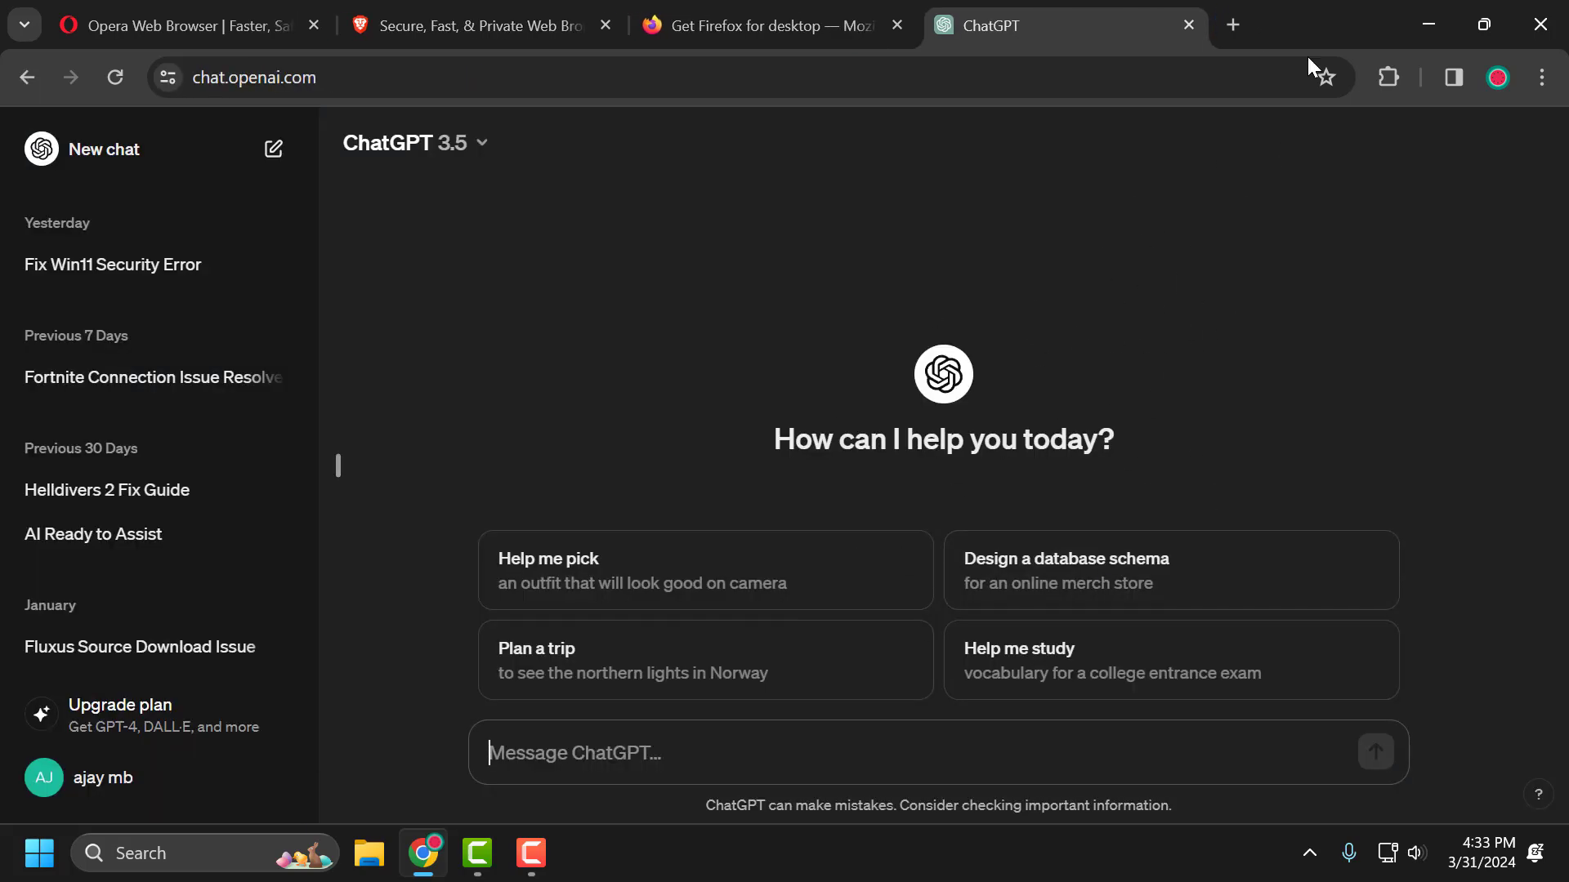
Minimize and restore Chrome, view the Opera, Brave and Firefox tabs, then minimize again
{"action": "left_click", "coordinate": [1426, 41]}
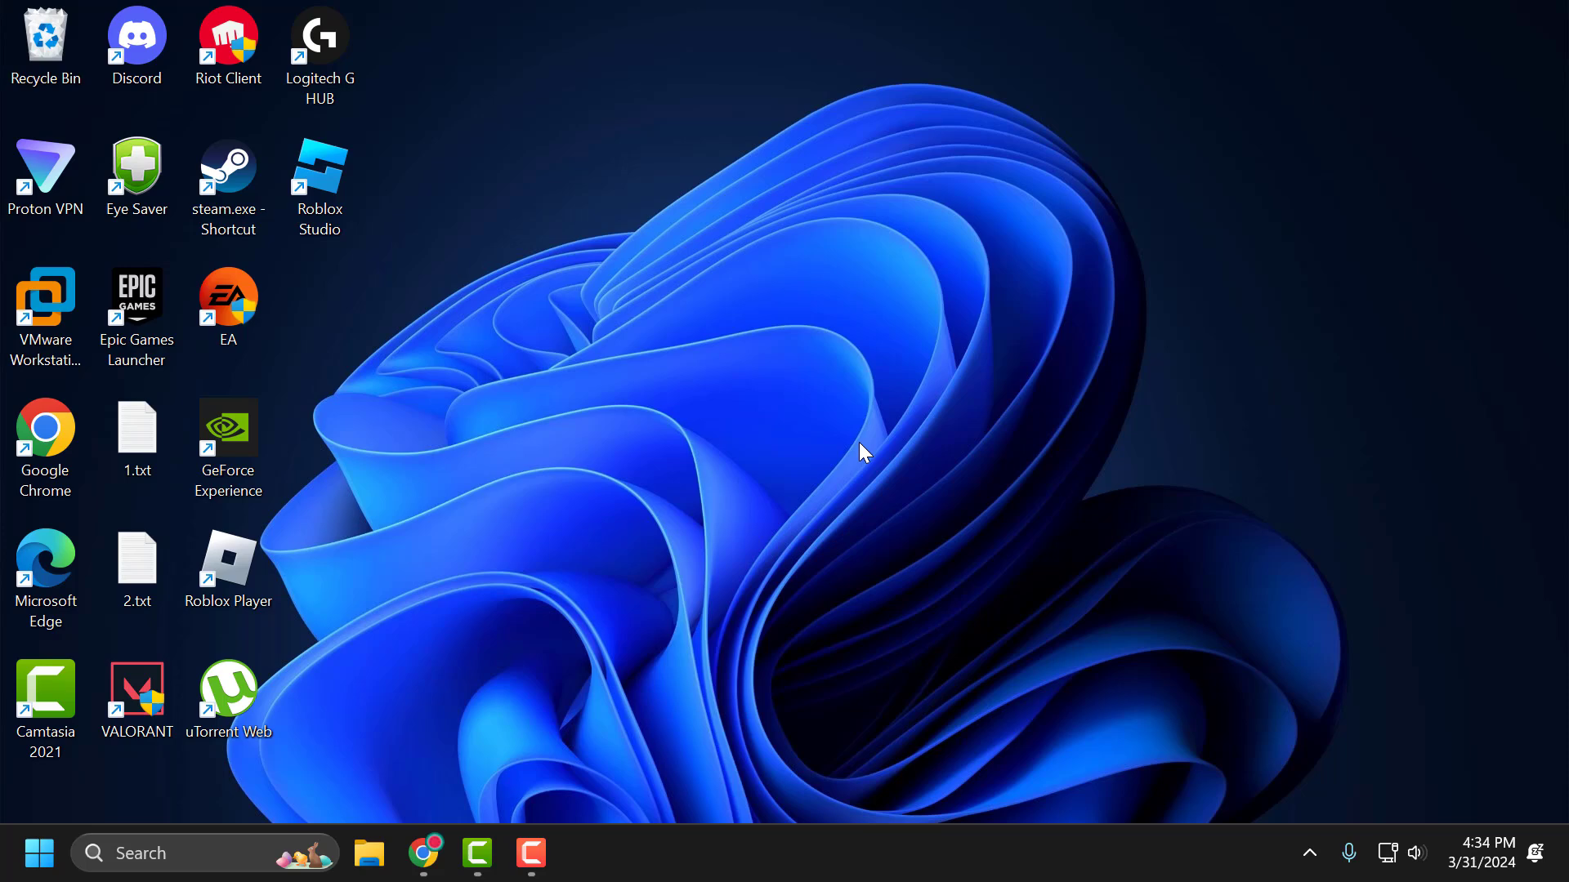
{"action": "left_click", "coordinate": [423, 853]}
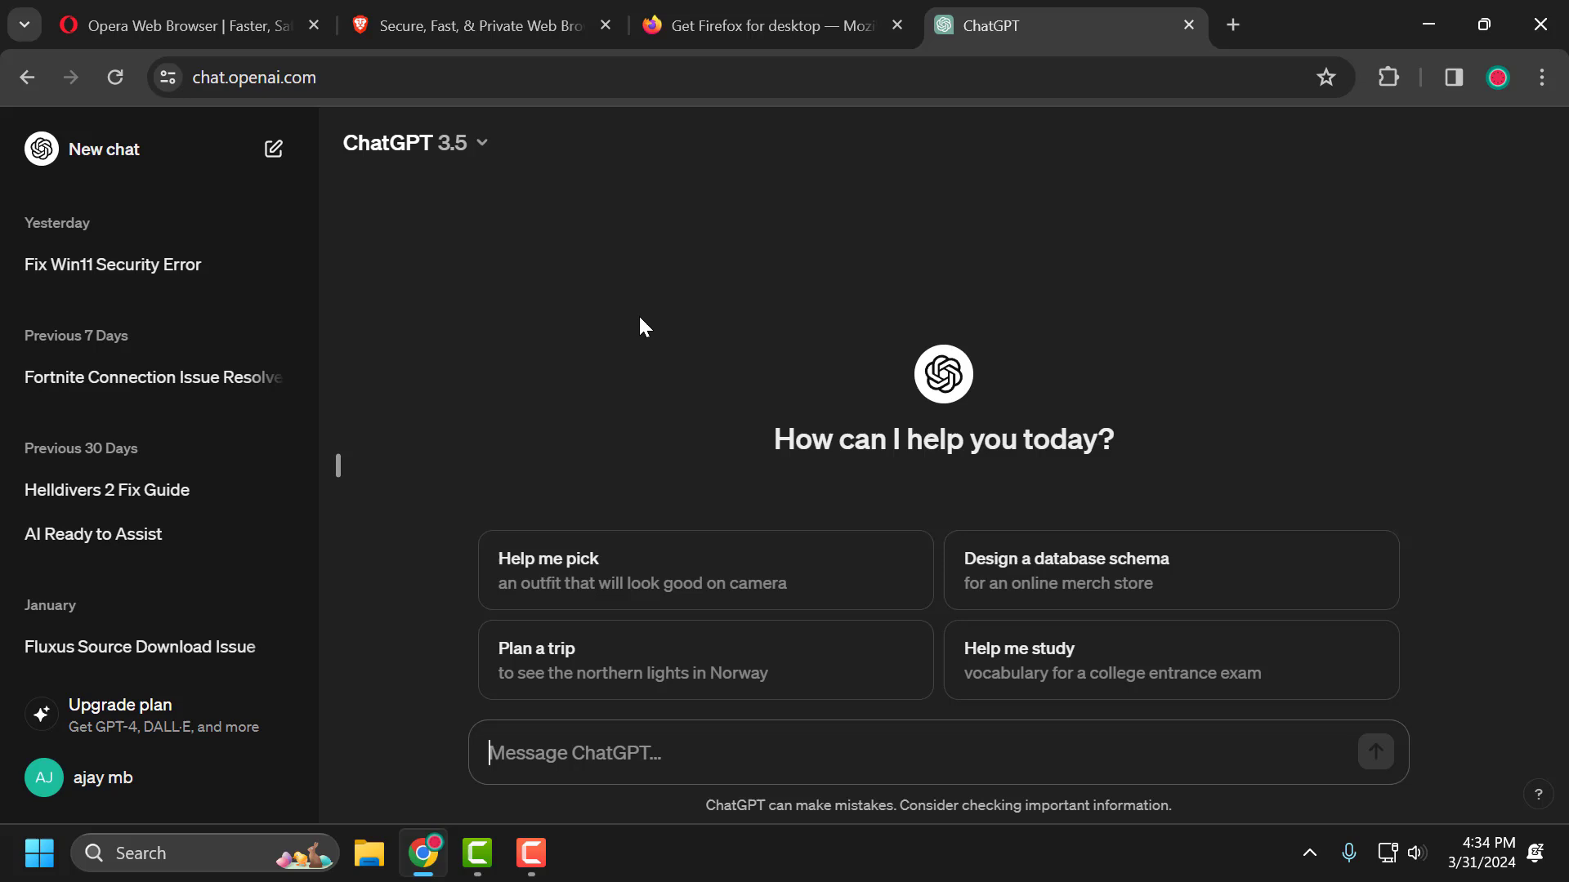
{"action": "left_click", "coordinate": [180, 8]}
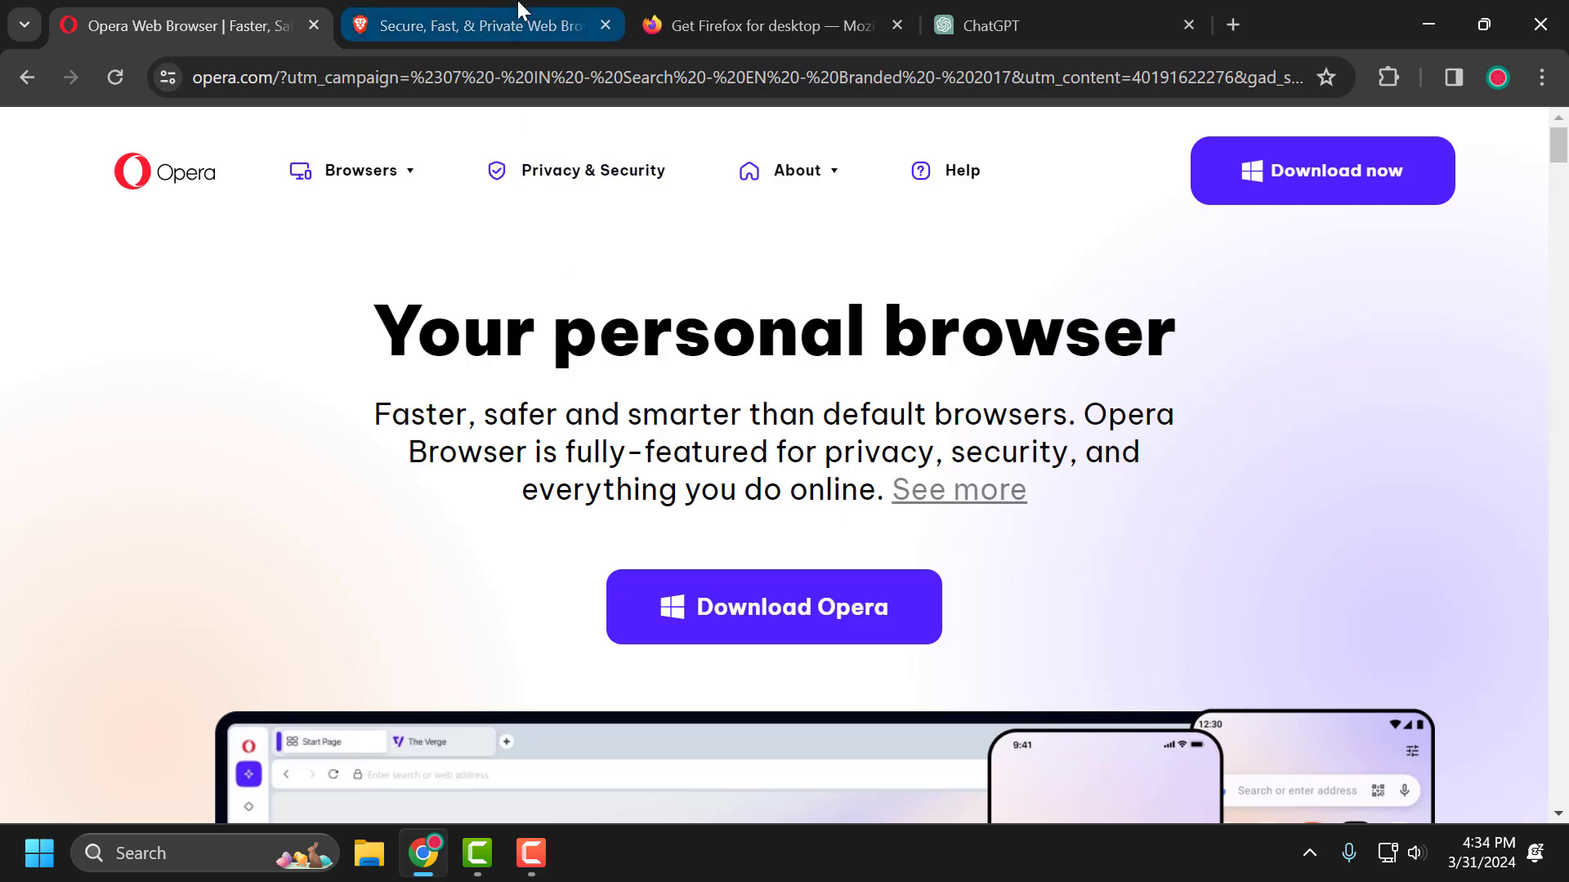
{"action": "left_click", "coordinate": [474, 26]}
{"action": "left_click", "coordinate": [780, 25]}
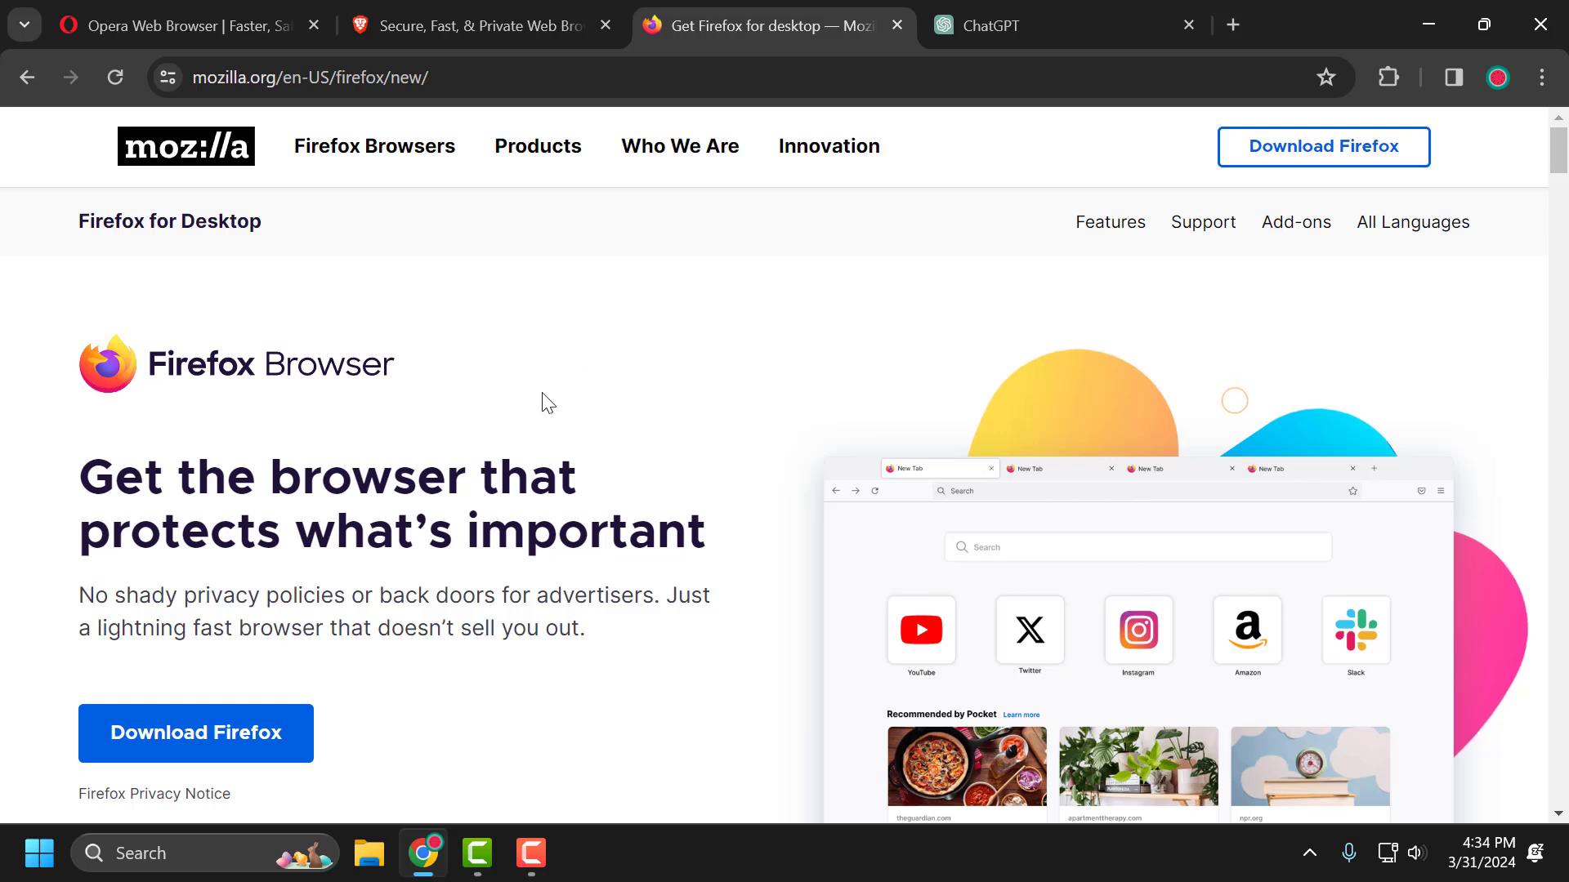
{"action": "left_click", "coordinate": [1426, 24]}
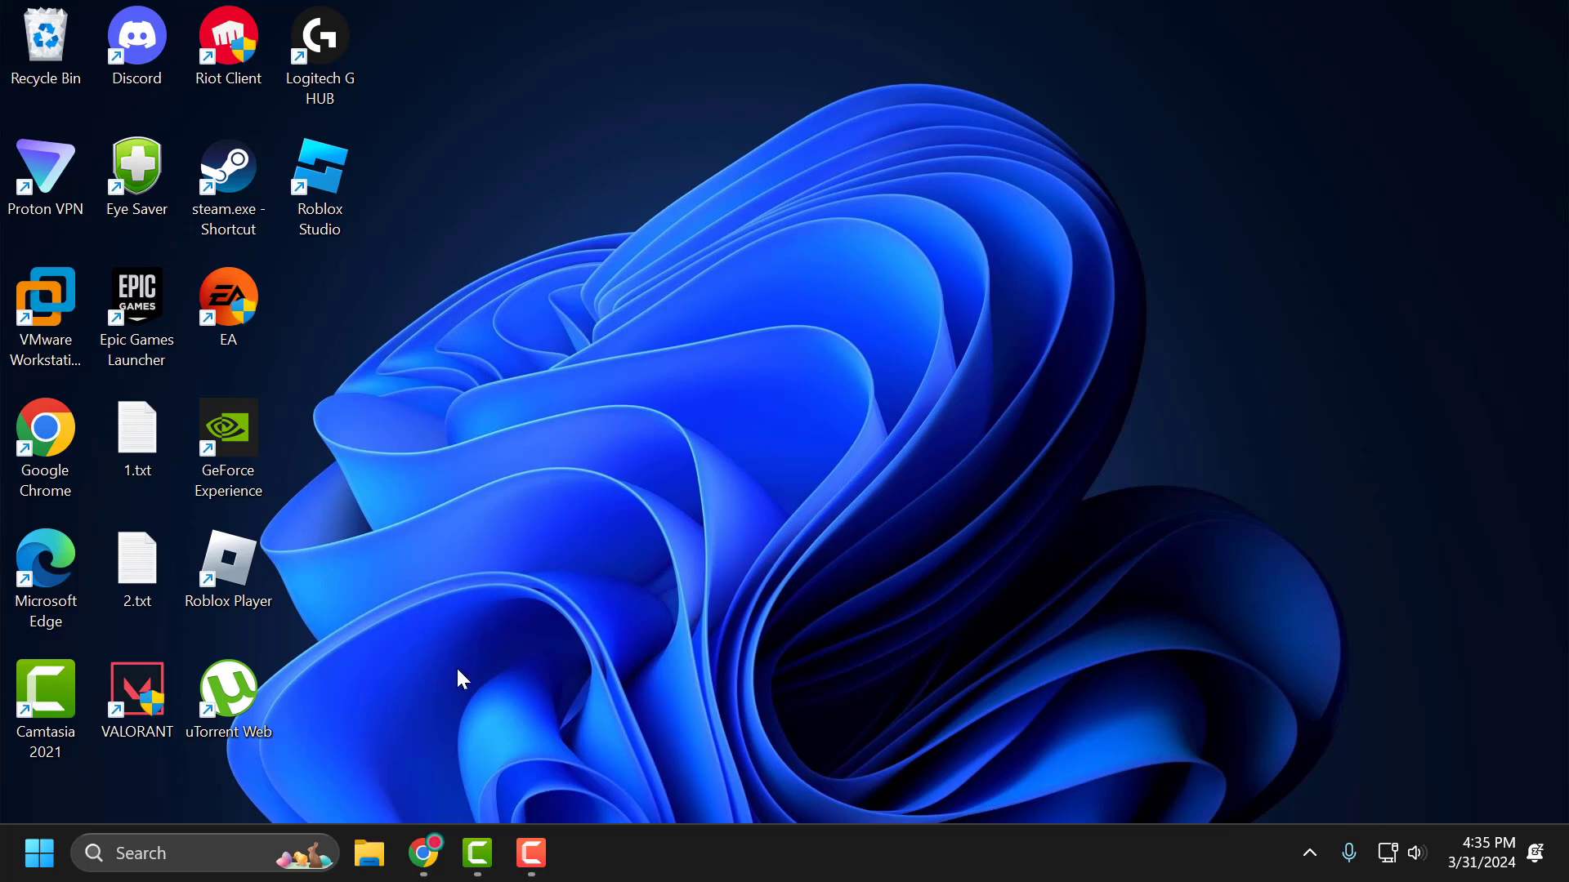
Search 'chrome webstore' in a new tab and open the Chrome Web Store
{"action": "left_click", "coordinate": [433, 858]}
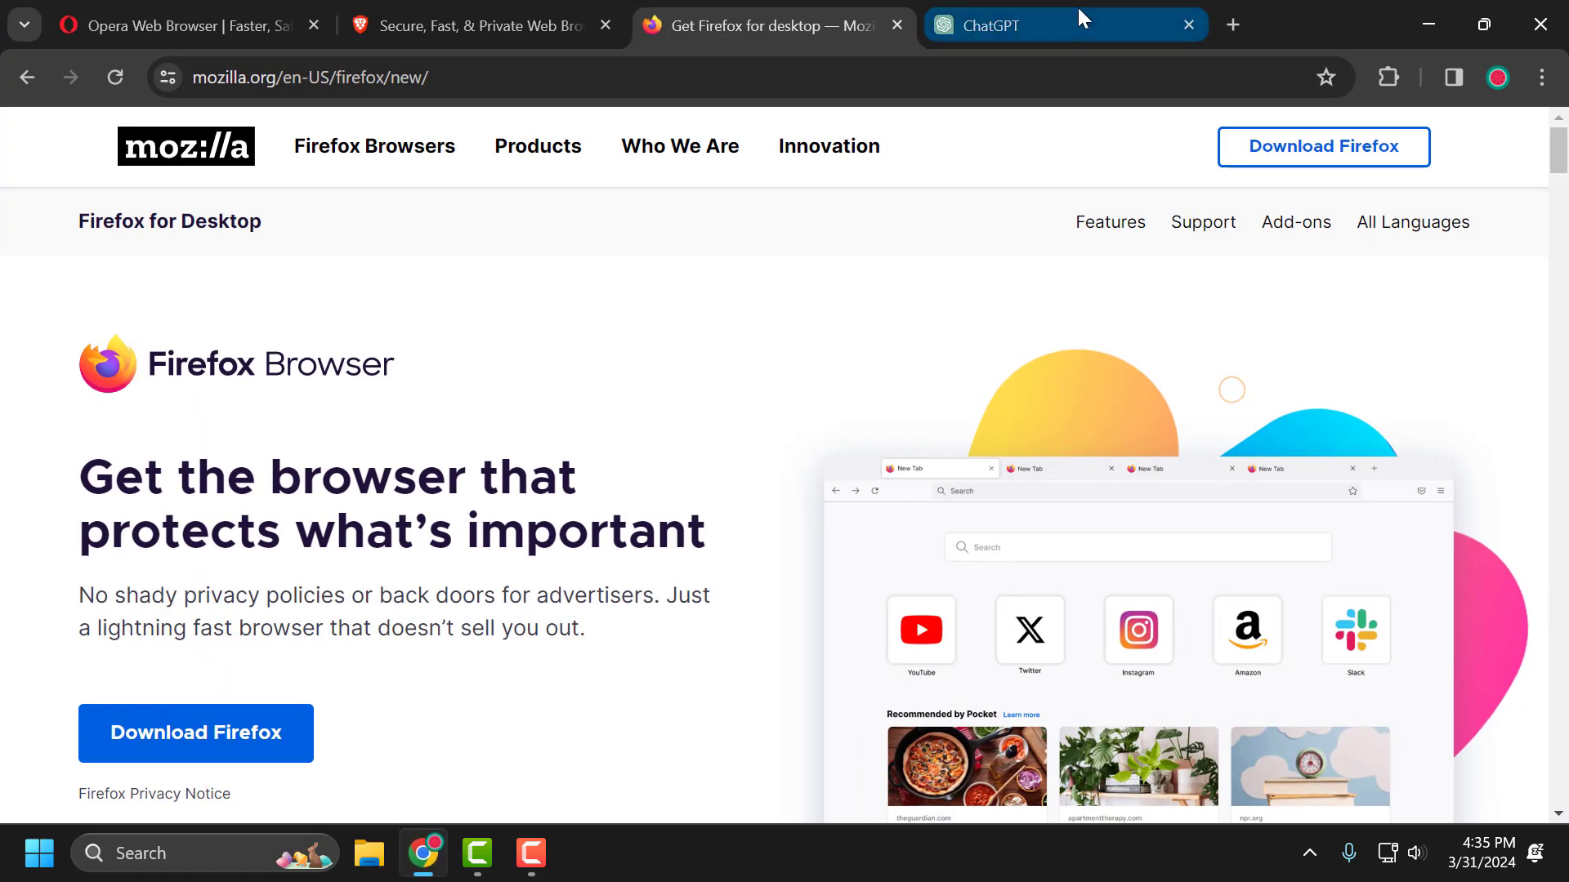
{"action": "left_click", "coordinate": [1241, 25]}
{"action": "type", "text": "c"}
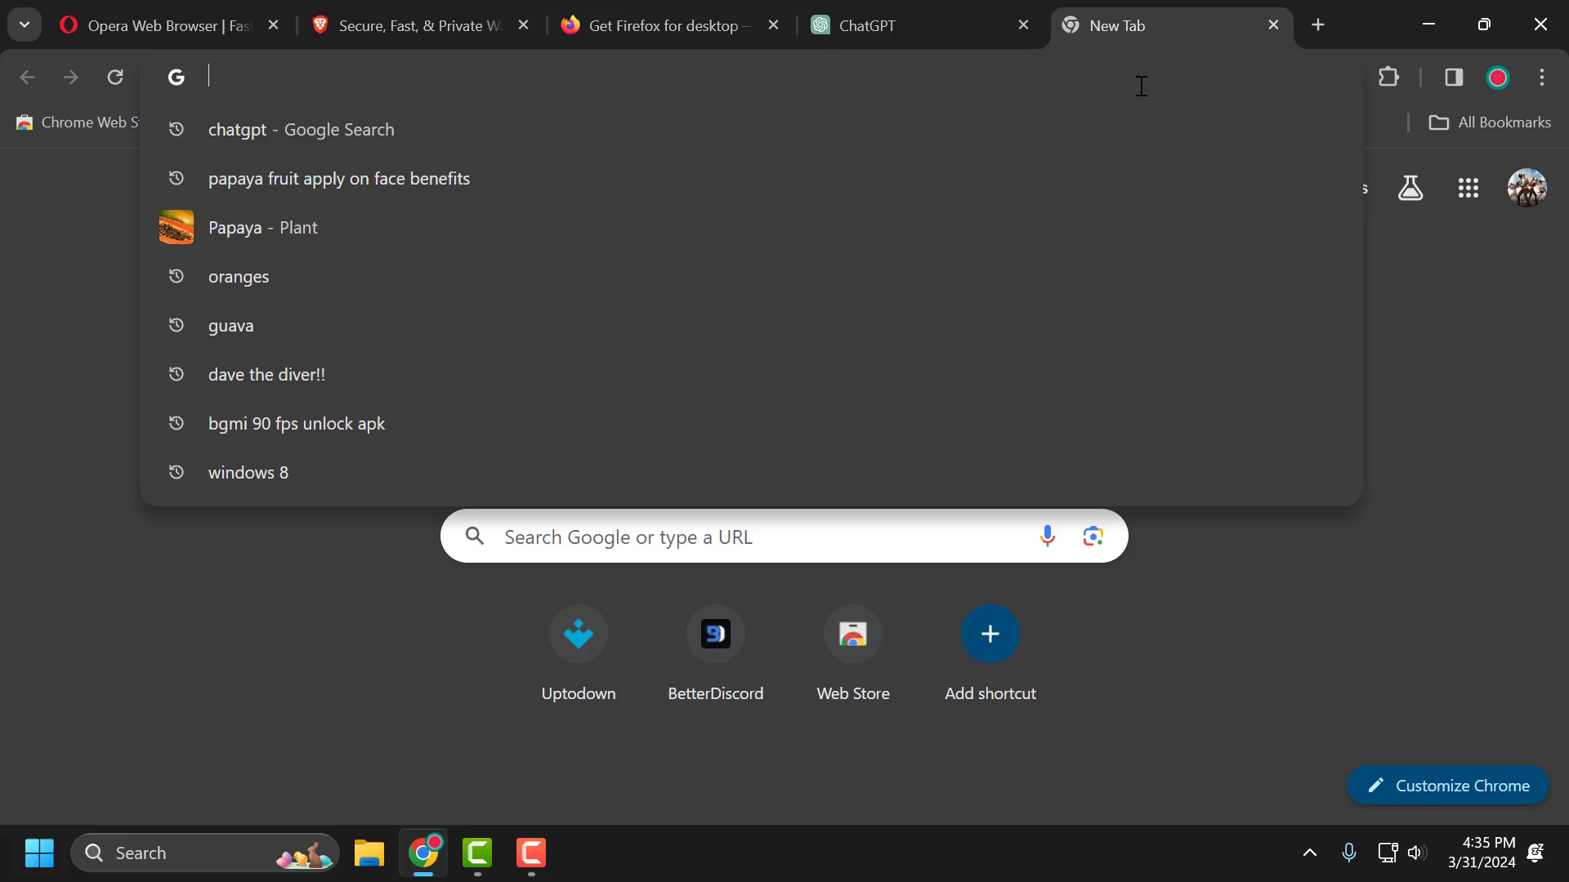
{"action": "type", "text": "hrome "}
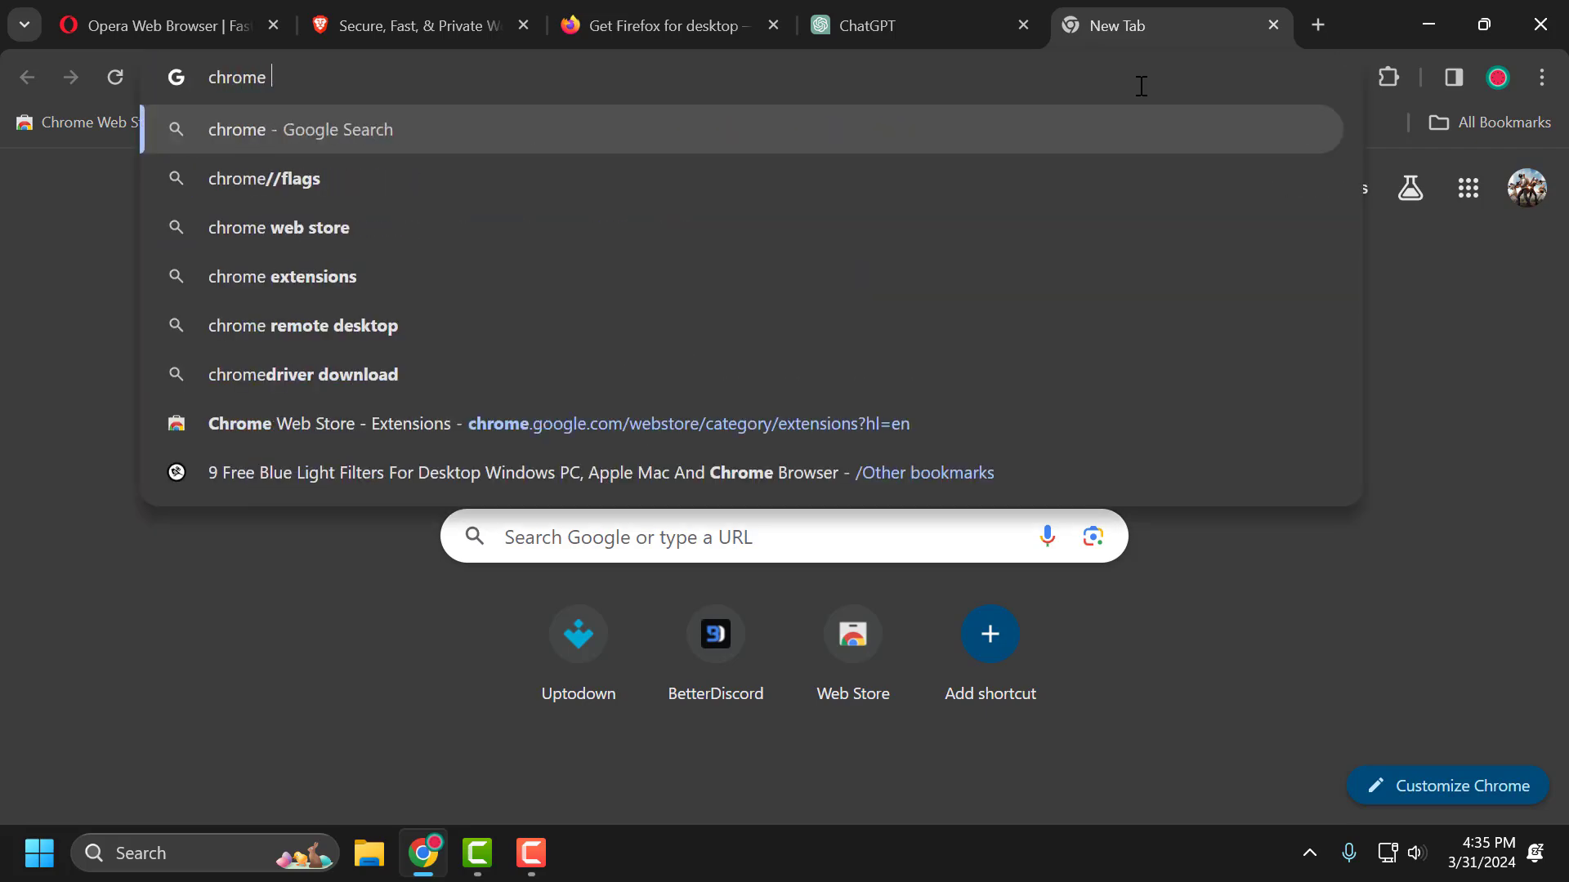
{"action": "type", "text": "websto"}
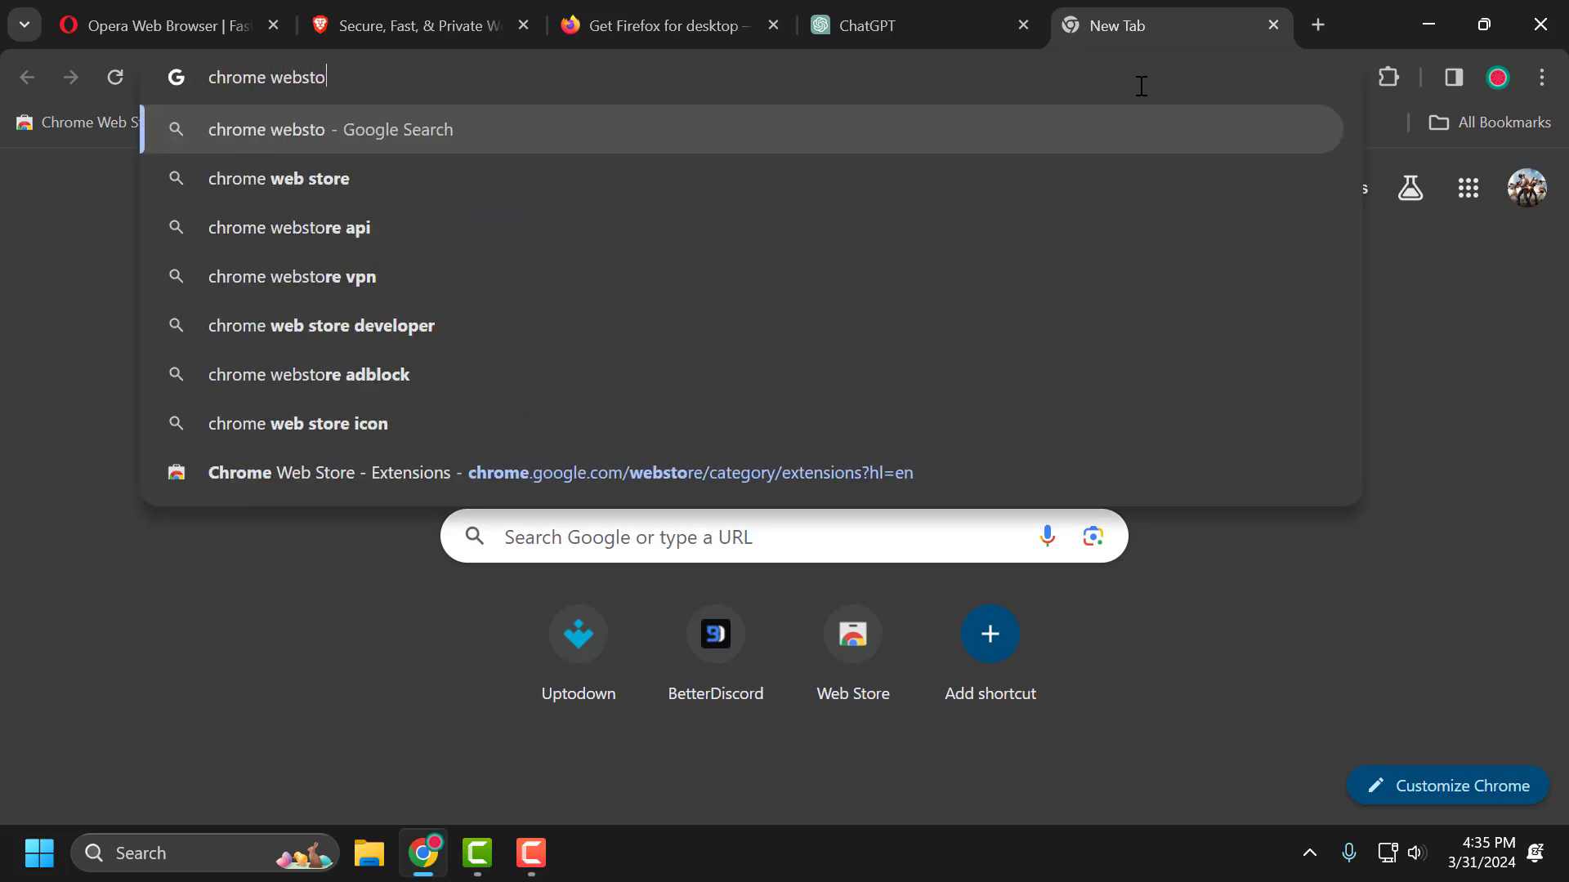
{"action": "type", "text": "re"}
{"action": "key", "text": "Return"}
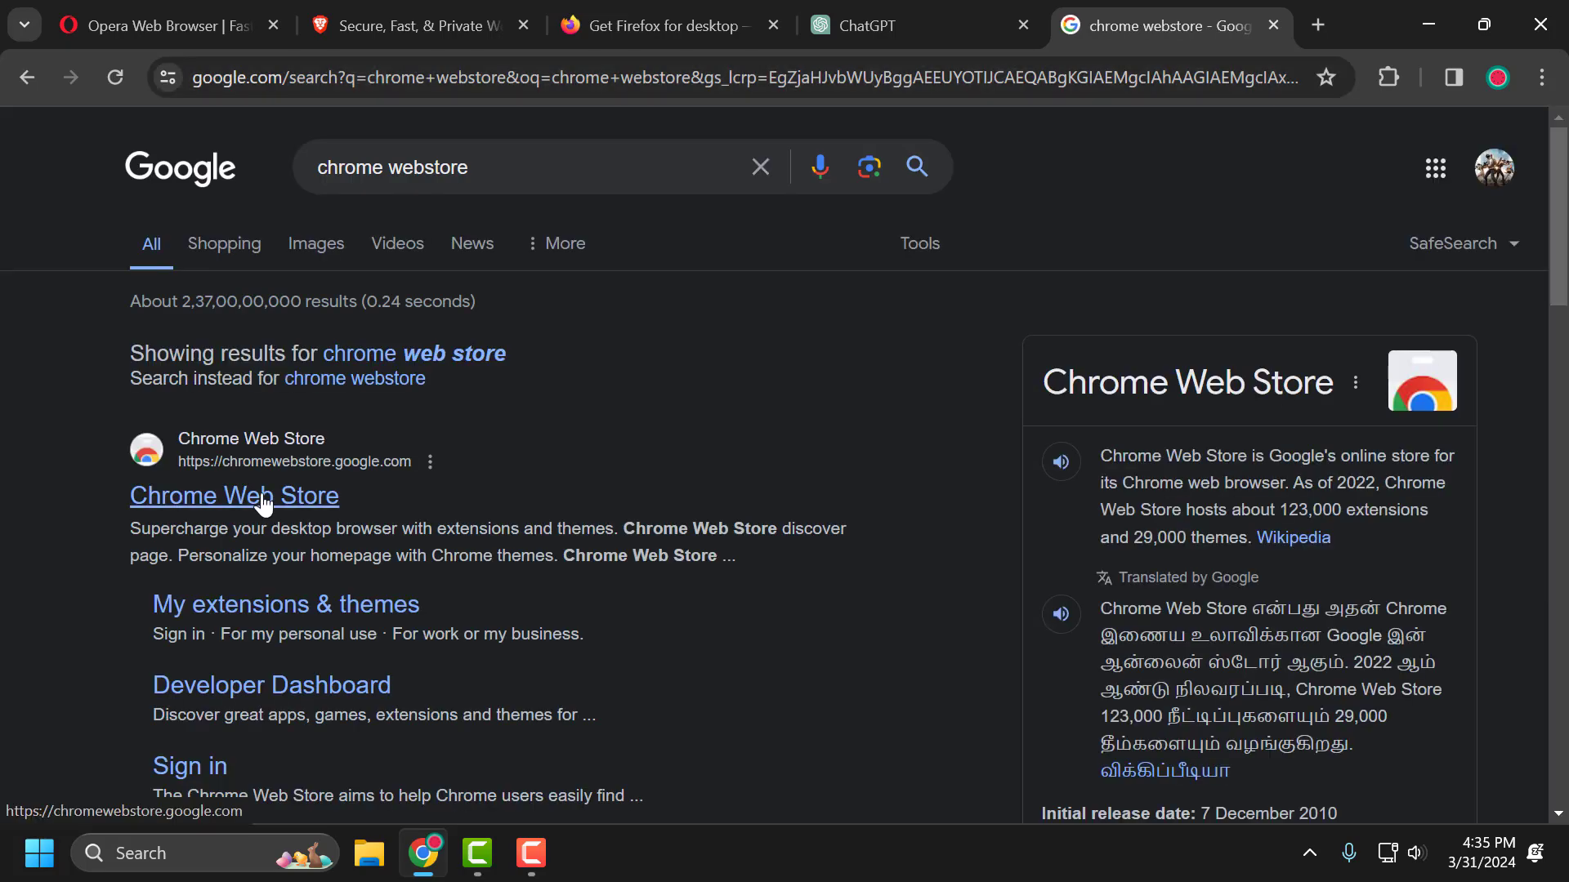
{"action": "left_click", "coordinate": [263, 500]}
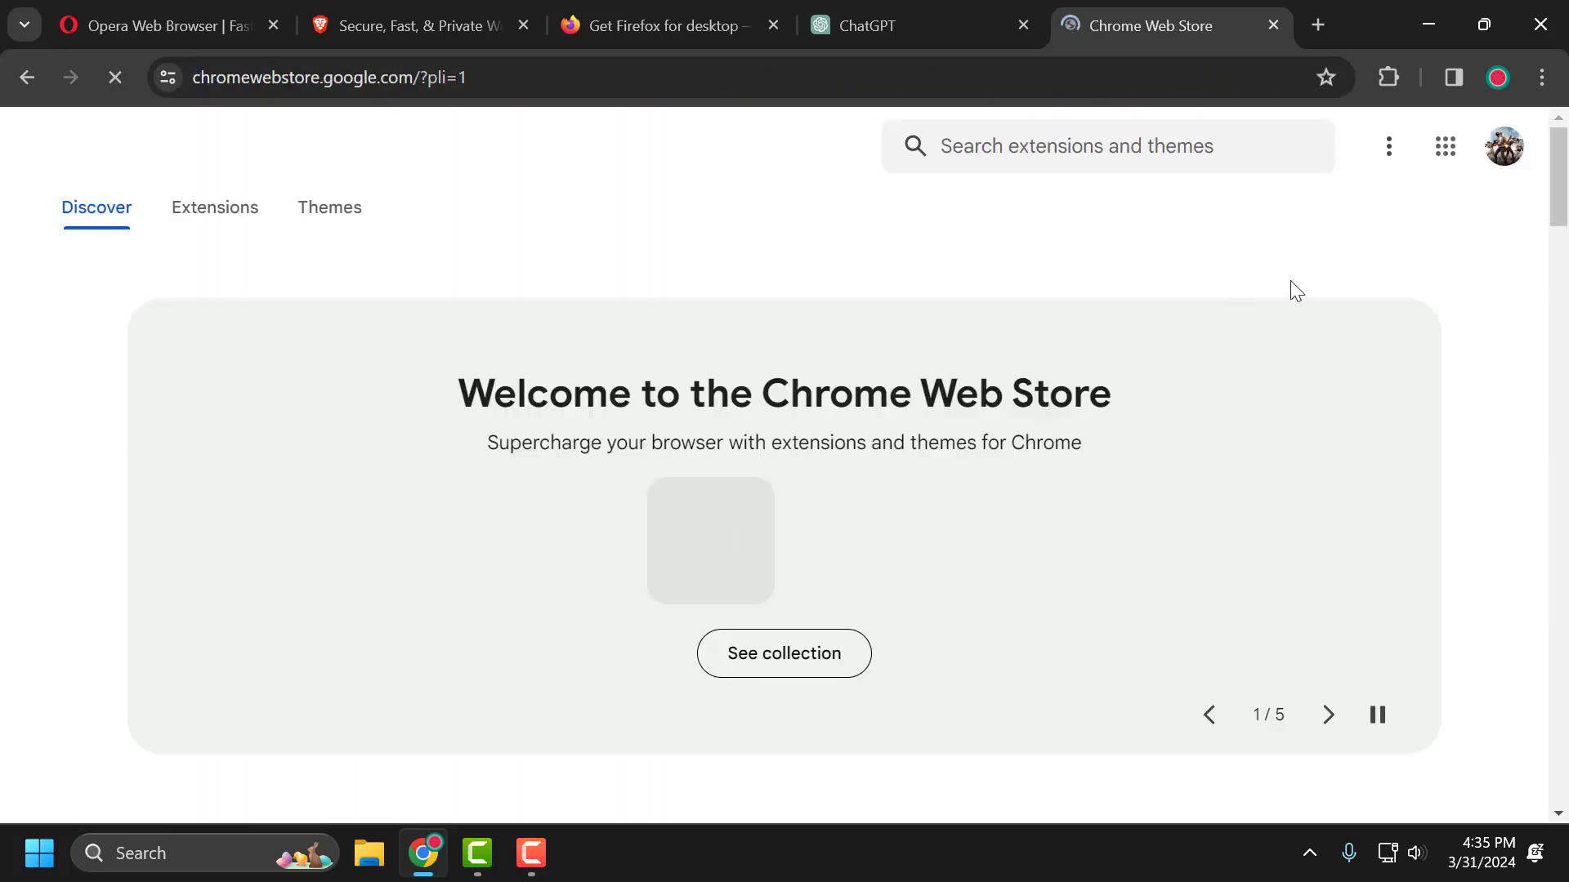
Search the store for 'vpn' and add the Touch VPN extension to Chrome
{"action": "left_click", "coordinate": [1164, 141]}
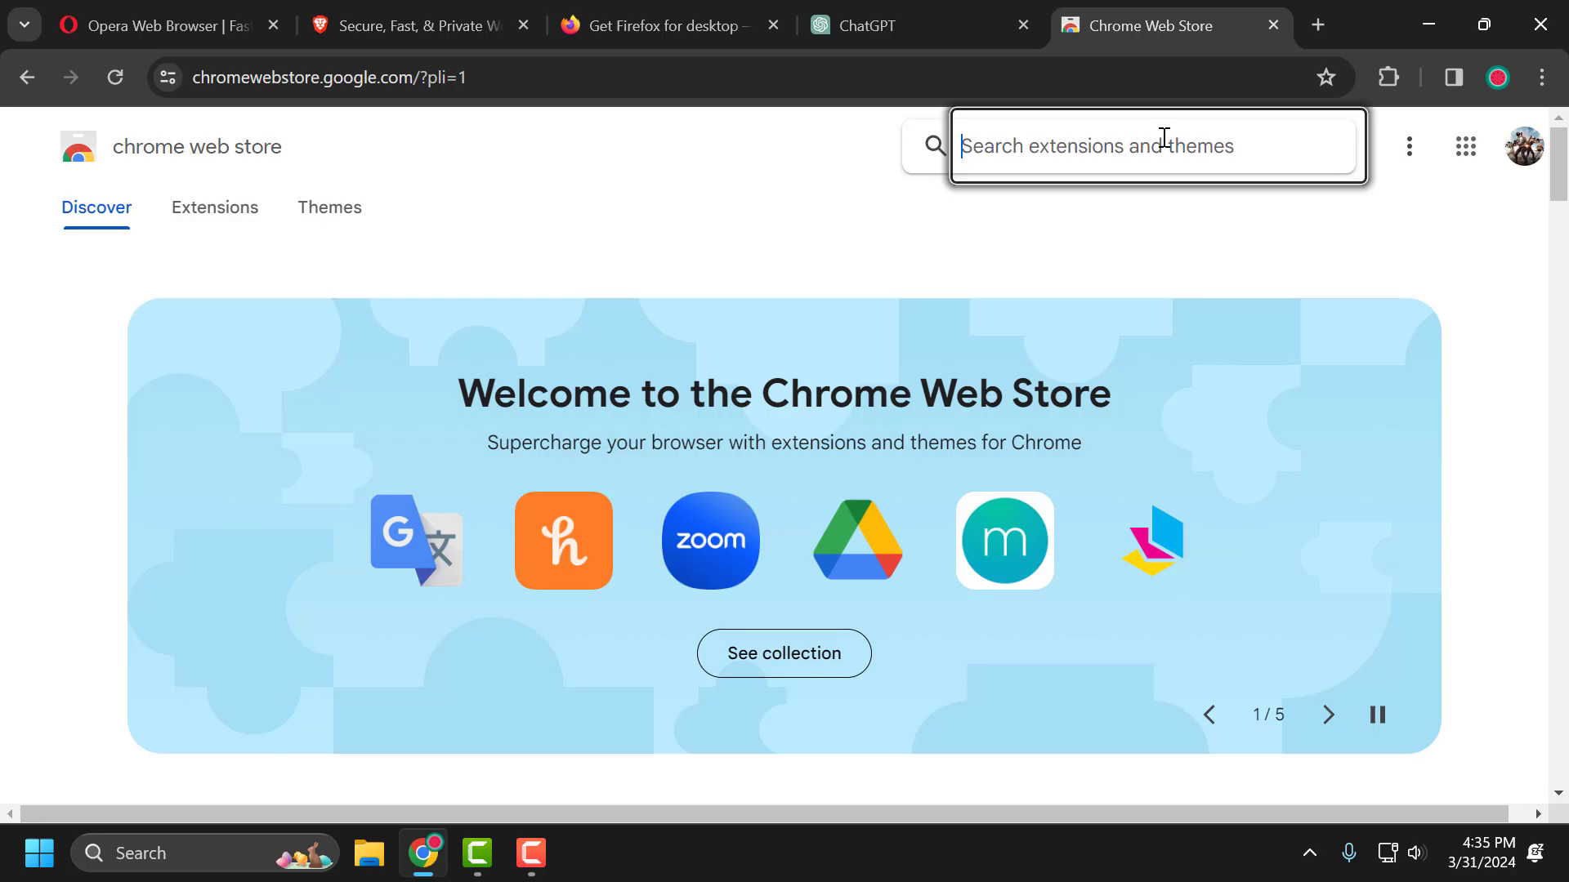
{"action": "type", "text": "vpn"}
{"action": "key", "text": "Return"}
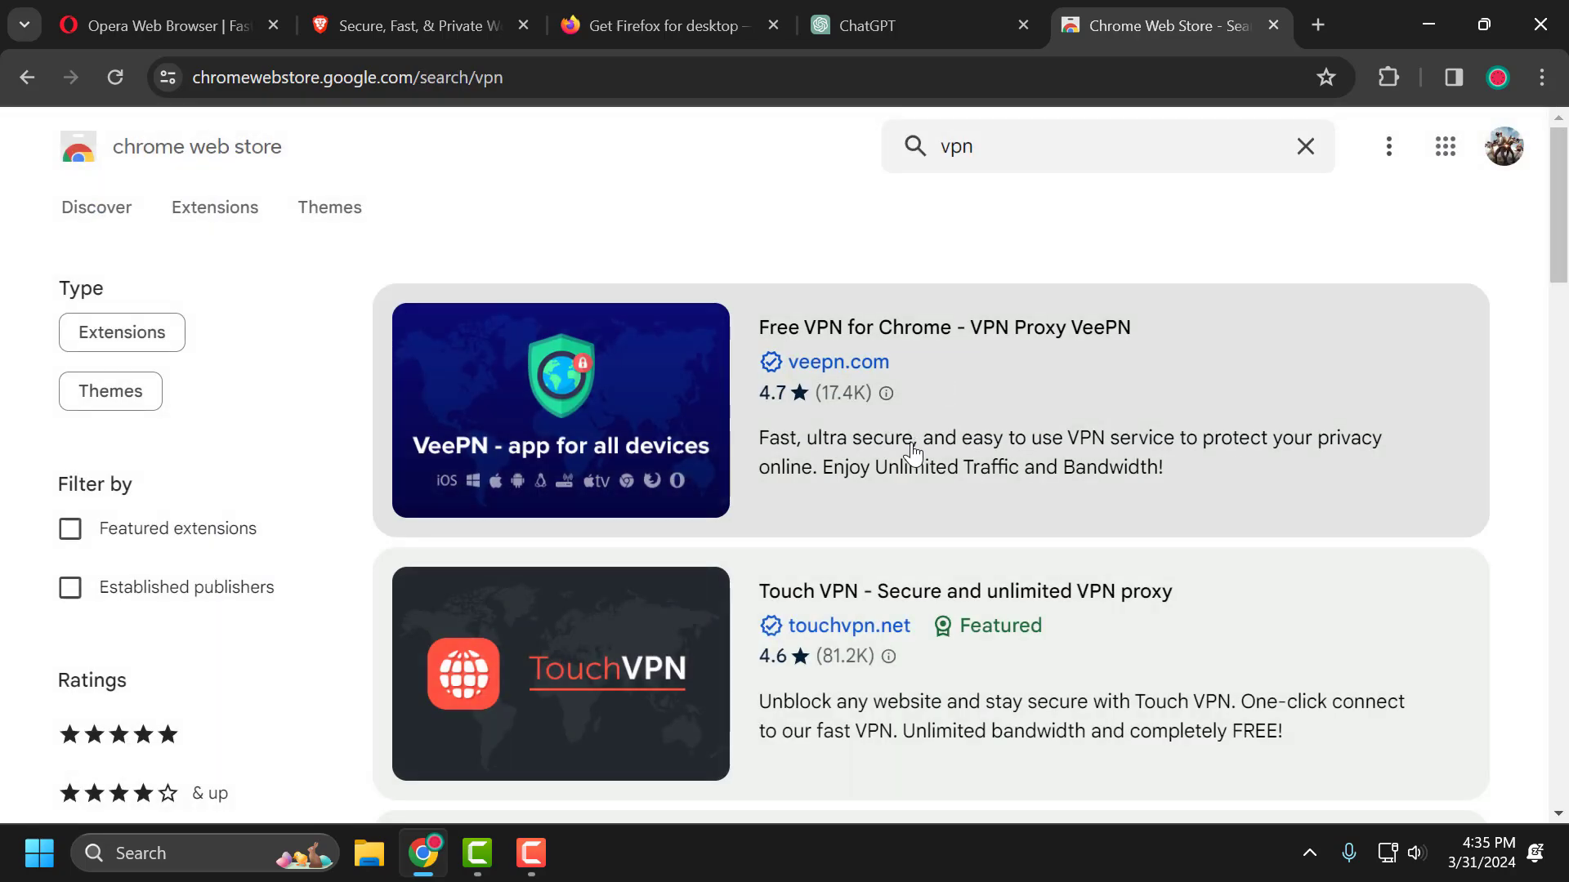
{"action": "scroll", "coordinate": [915, 458], "scroll_direction": "down", "scroll_amount": 4}
{"action": "left_click", "coordinate": [940, 377]}
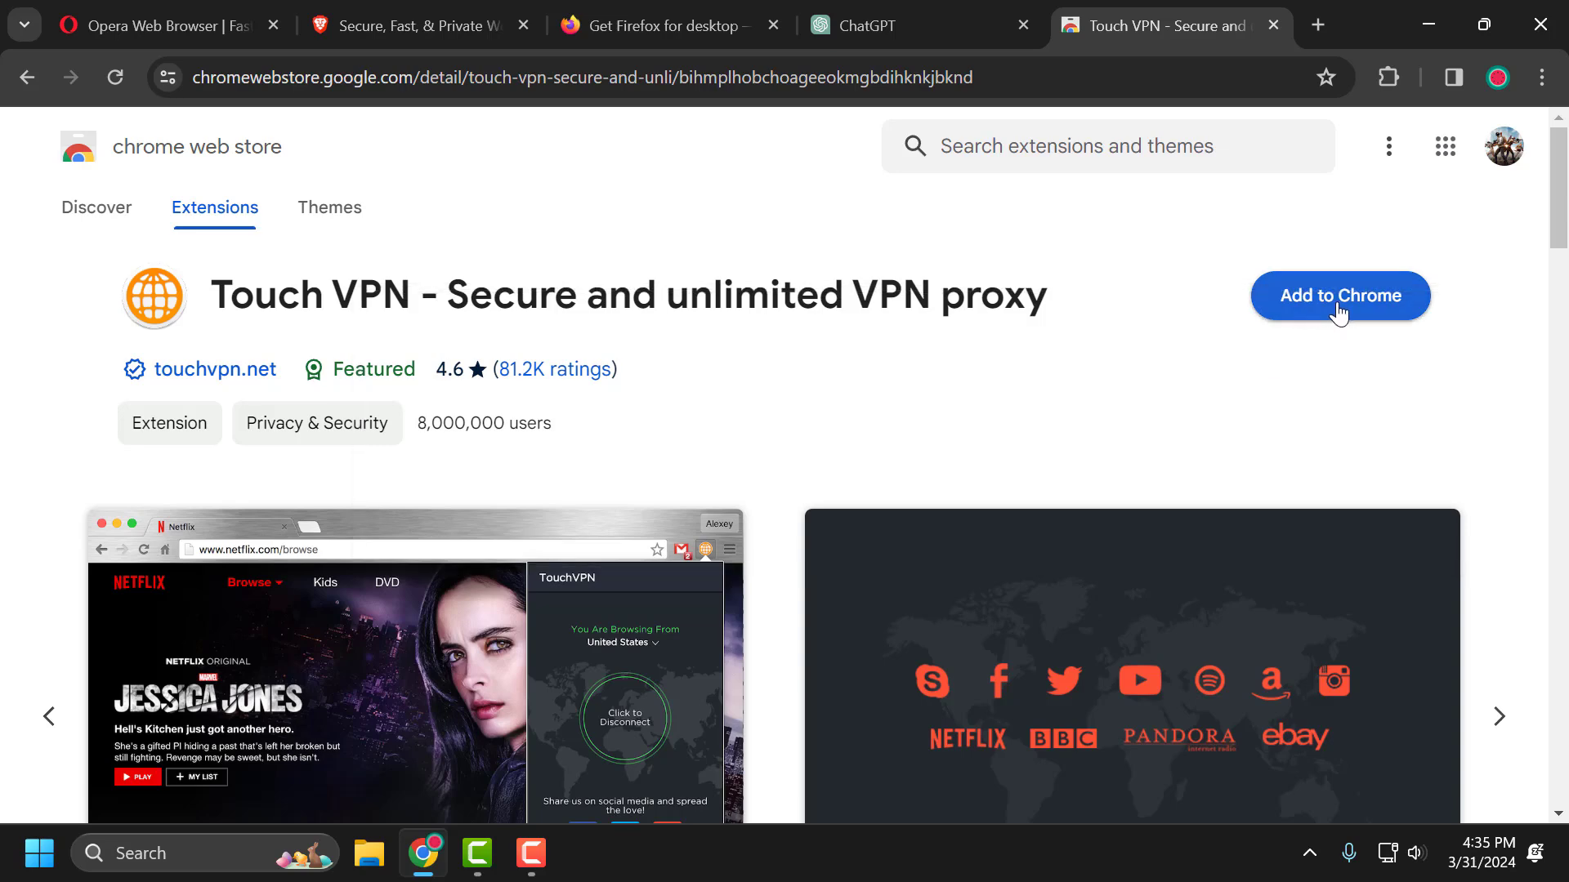
{"action": "left_click", "coordinate": [1359, 313]}
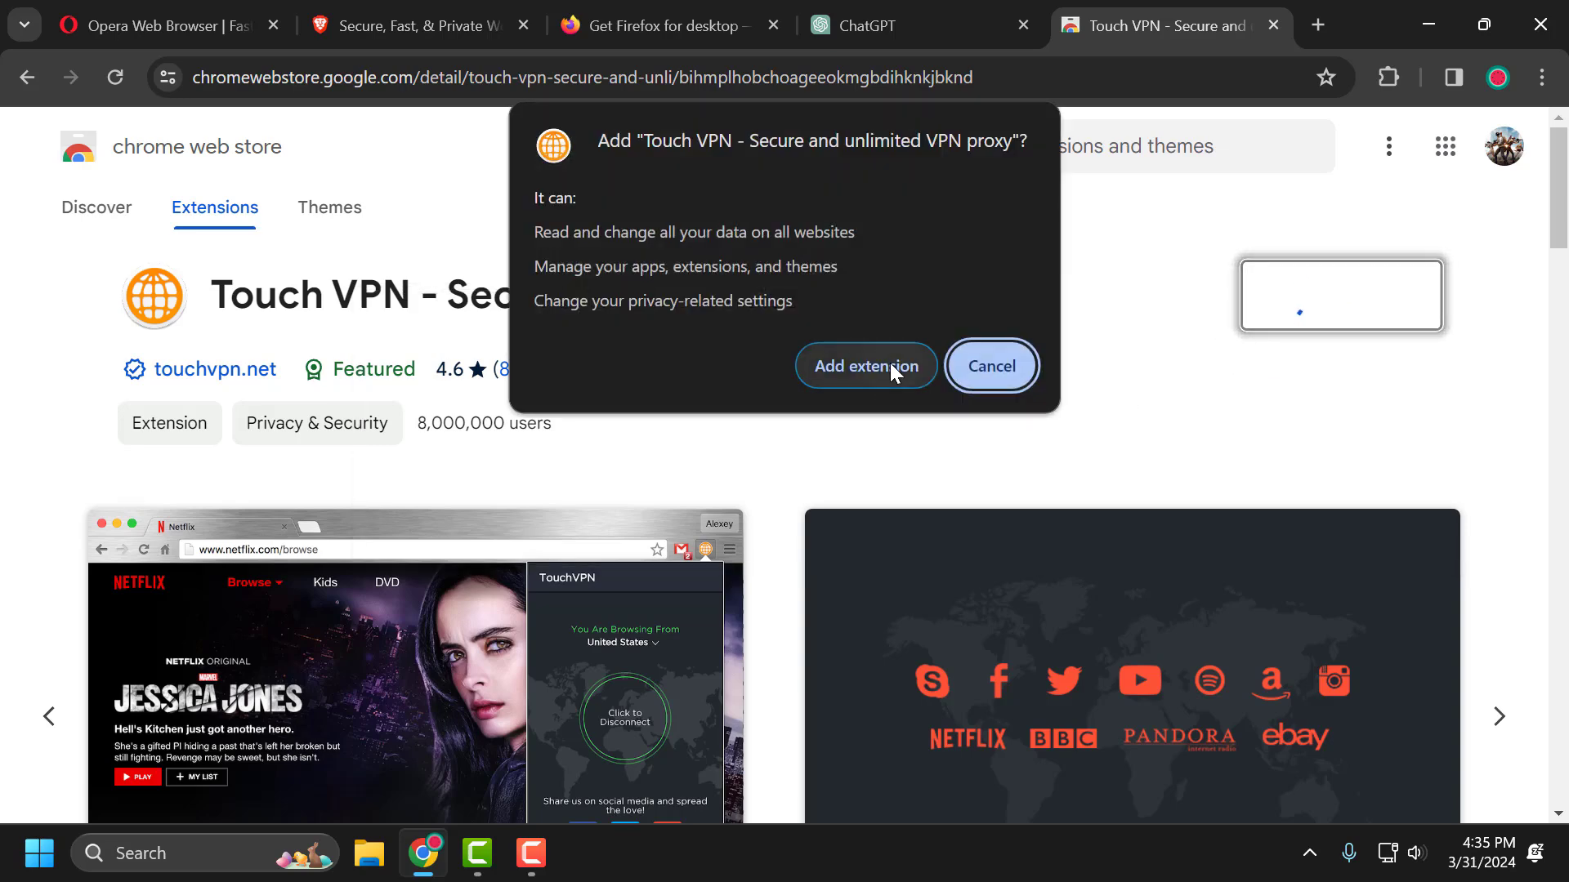
{"action": "left_click", "coordinate": [890, 363]}
Connect Touch VPN from the Extensions menu, then switch to ChatGPT and minimize Chrome
{"action": "left_click", "coordinate": [1330, 94]}
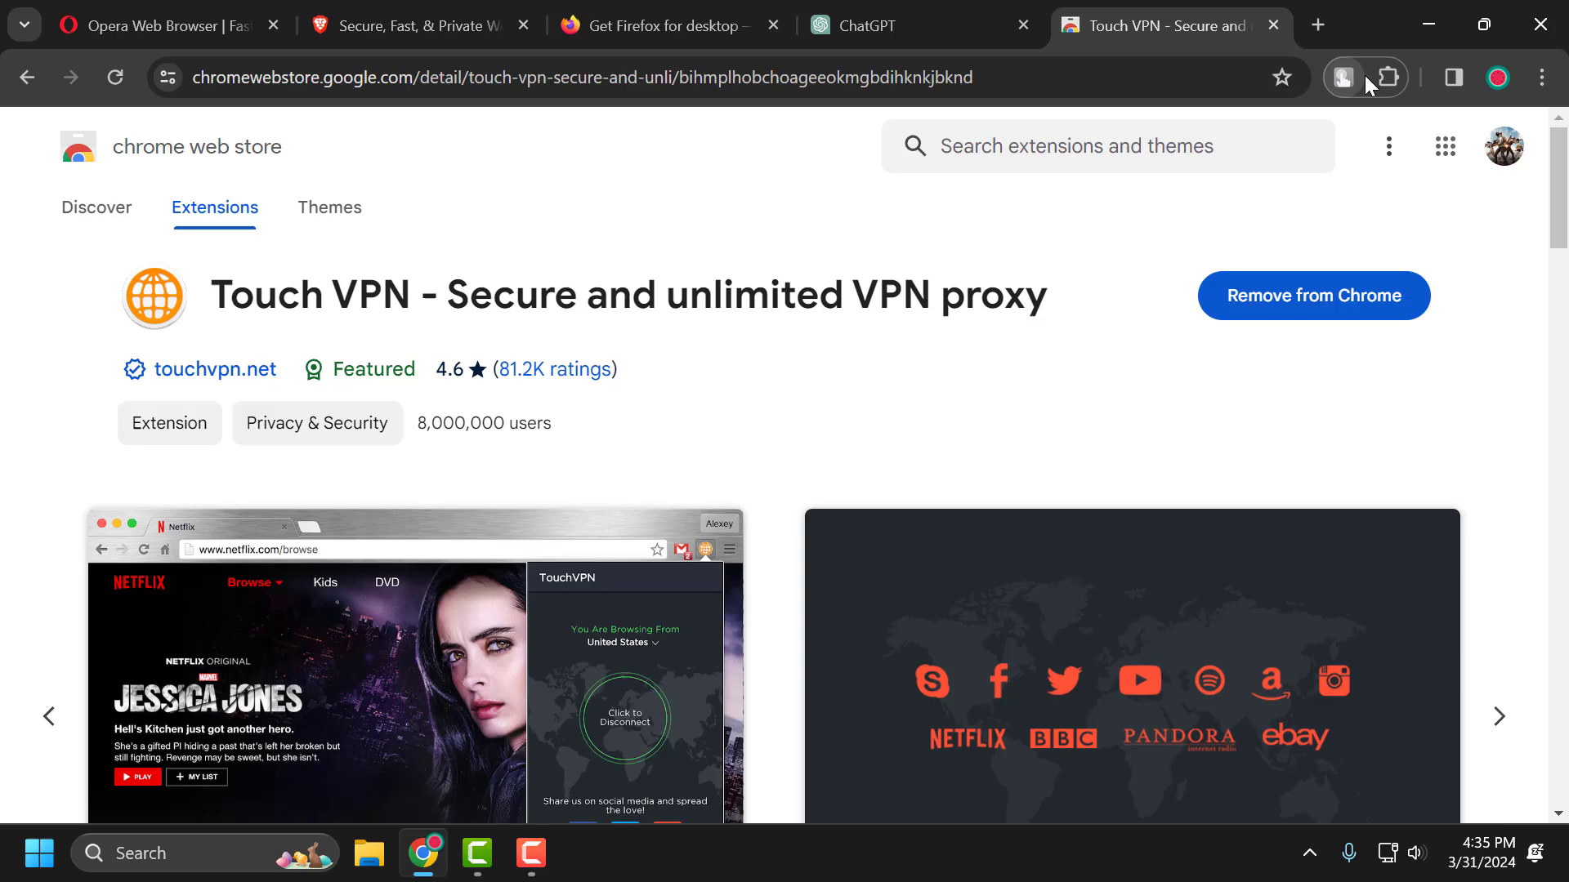
{"action": "left_click", "coordinate": [1389, 78]}
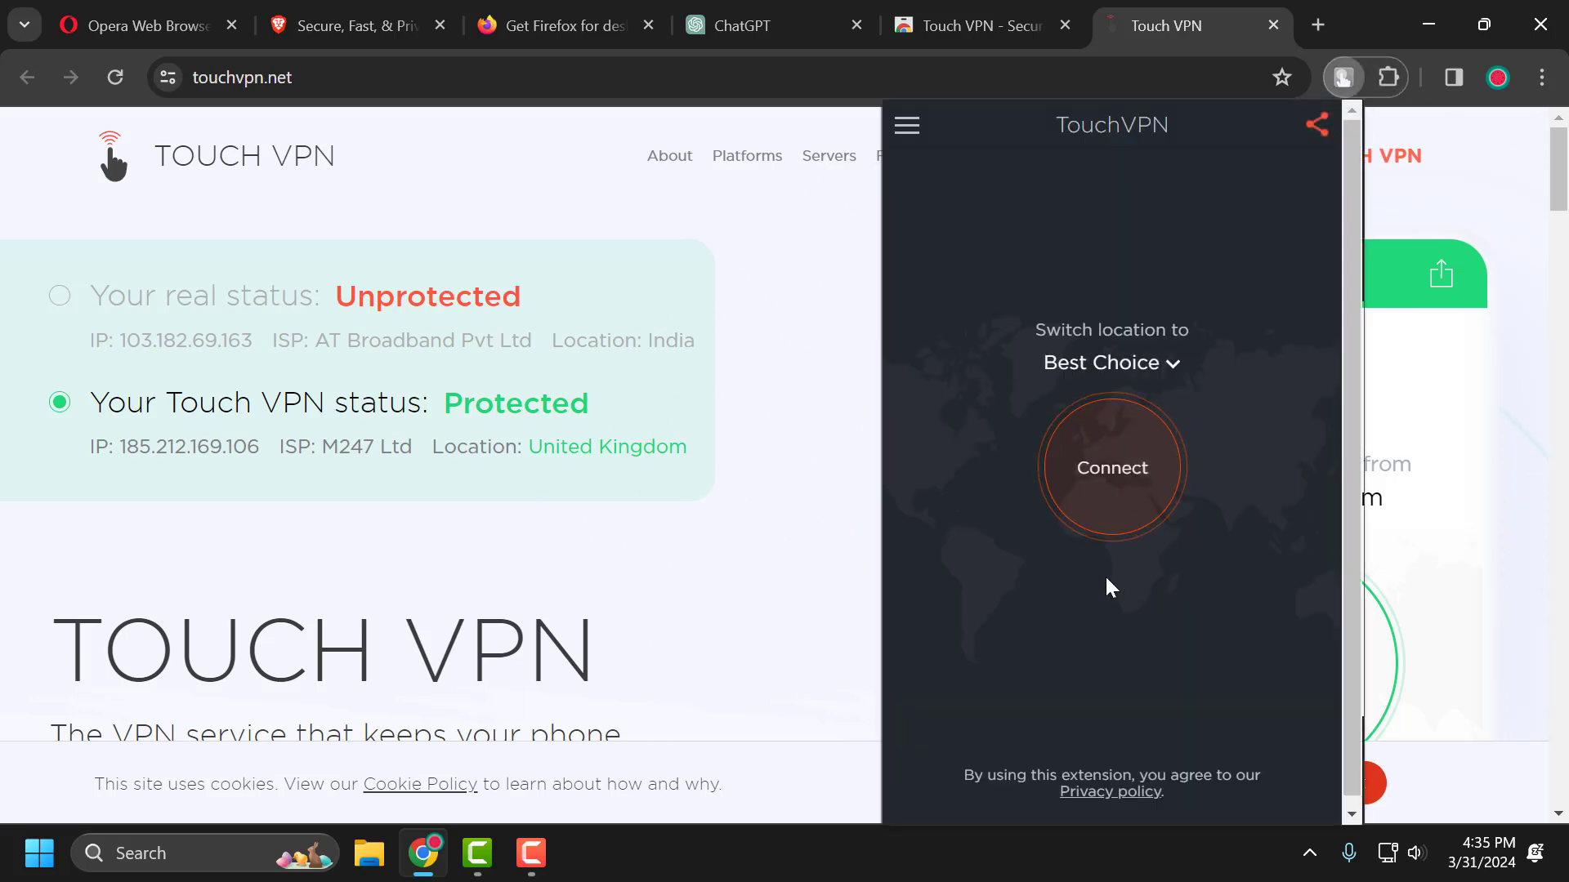
{"action": "left_click", "coordinate": [1126, 482]}
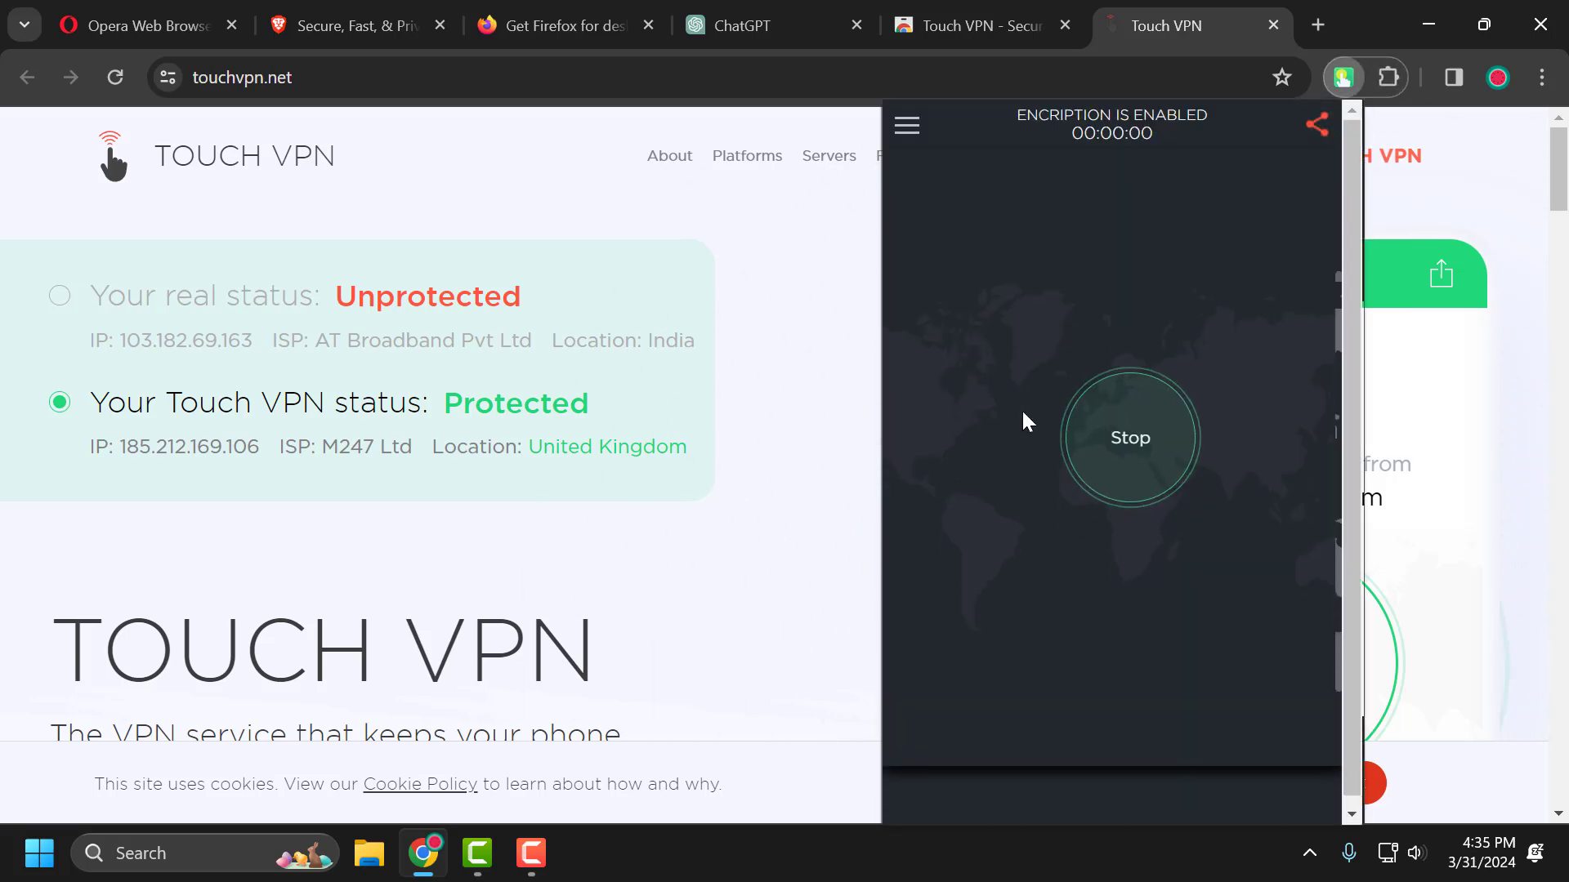
{"action": "left_click", "coordinate": [1381, 80]}
{"action": "left_click", "coordinate": [752, 20]}
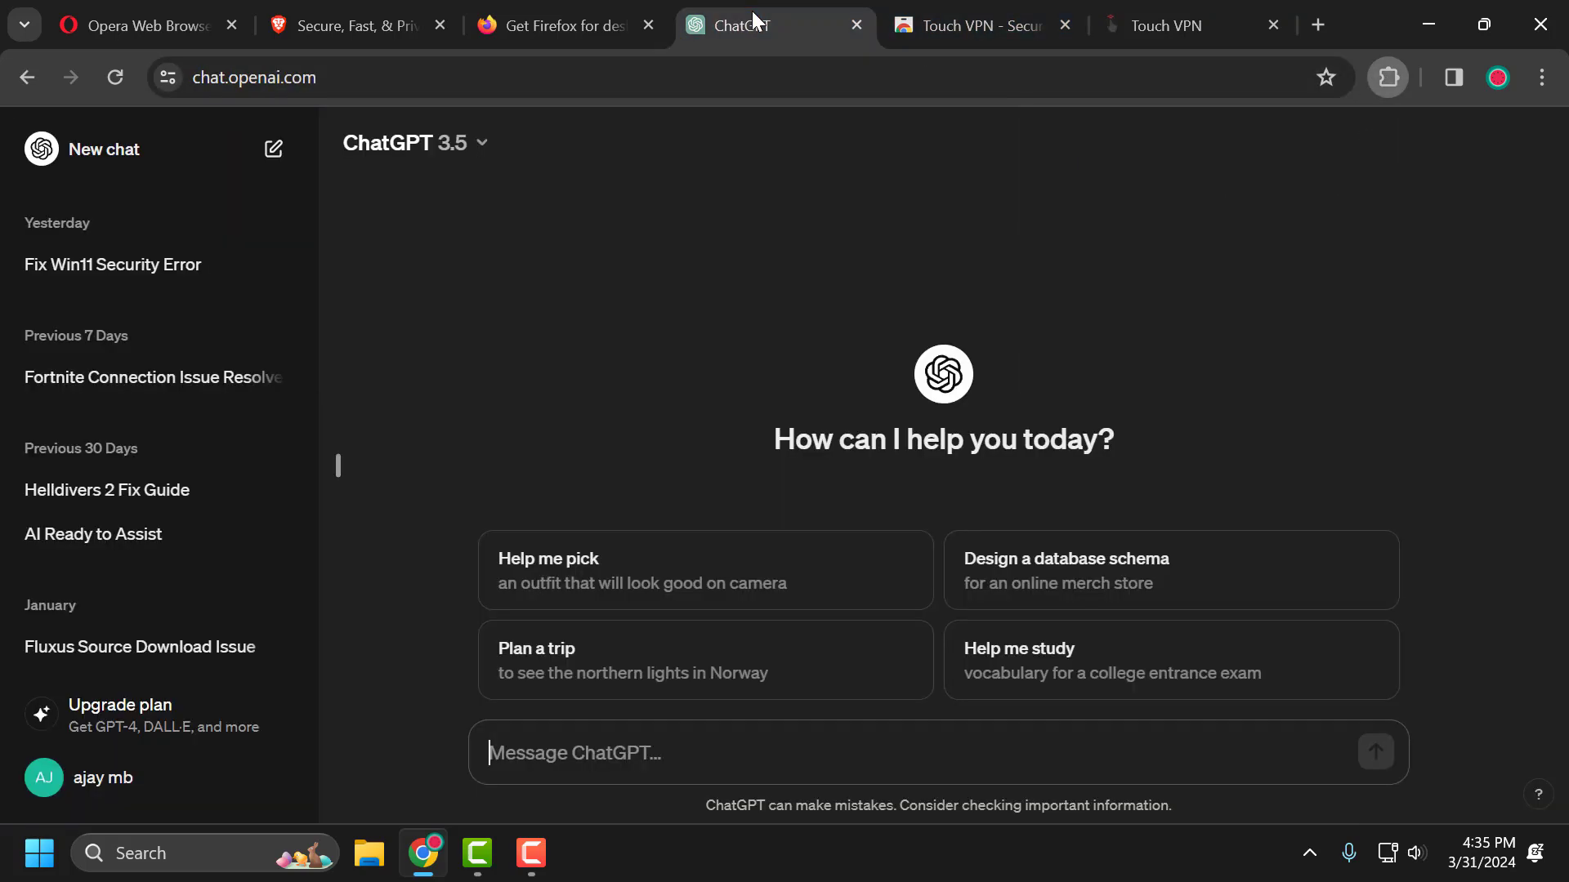
{"action": "left_click", "coordinate": [1422, 23]}
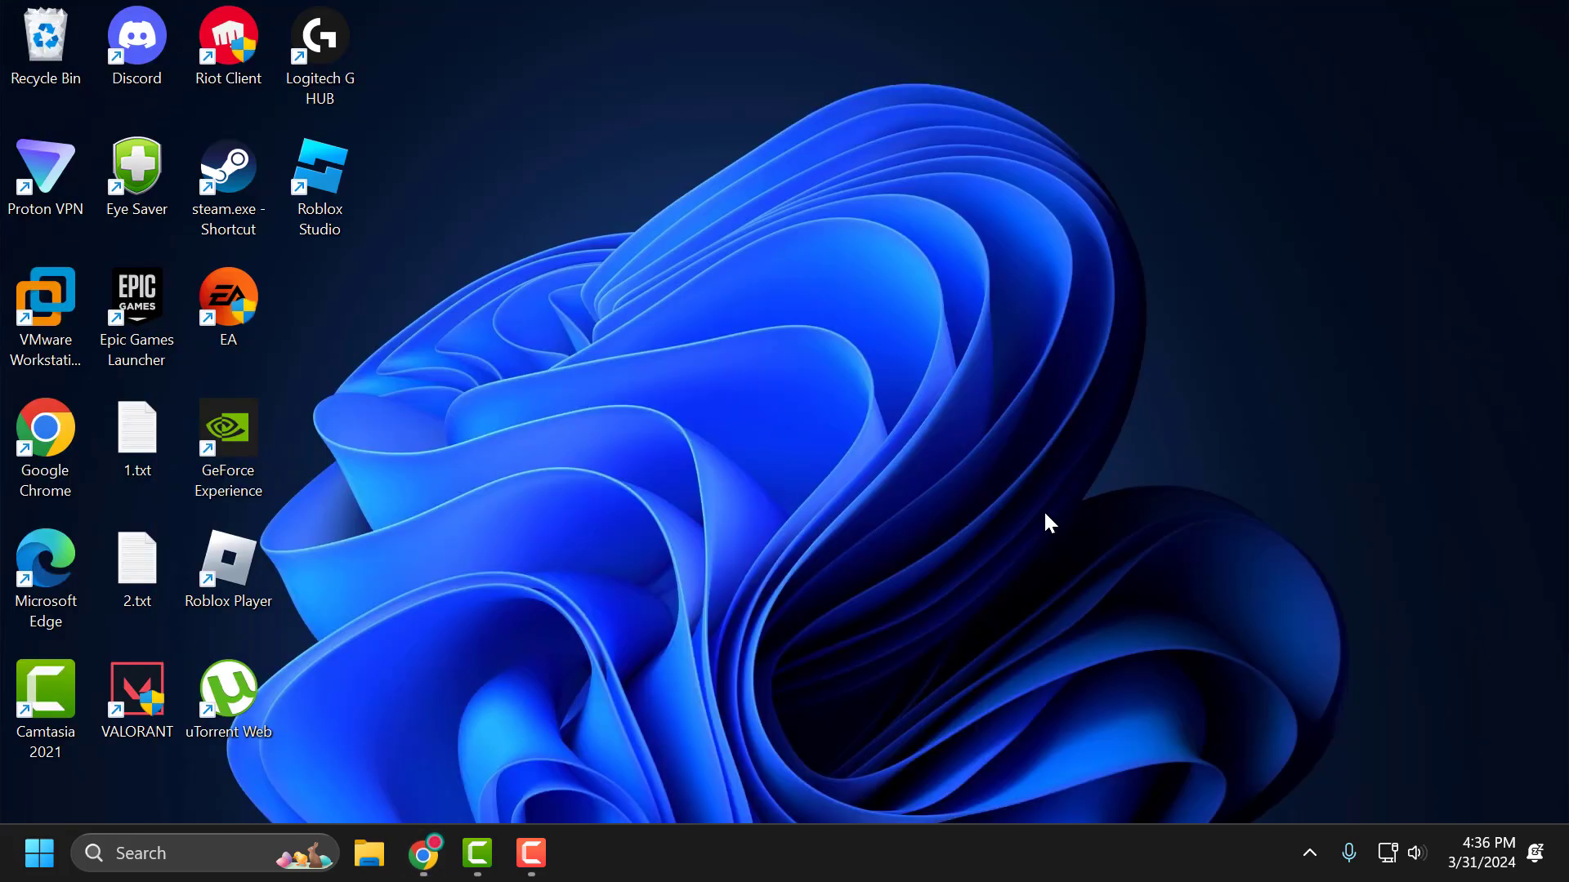